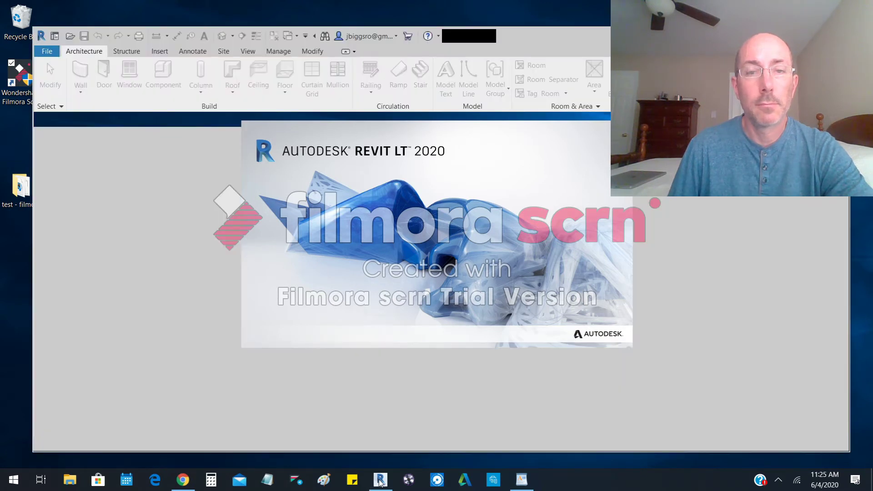
- Create a new project from the Architectural Template
mouse_move(370, 486)
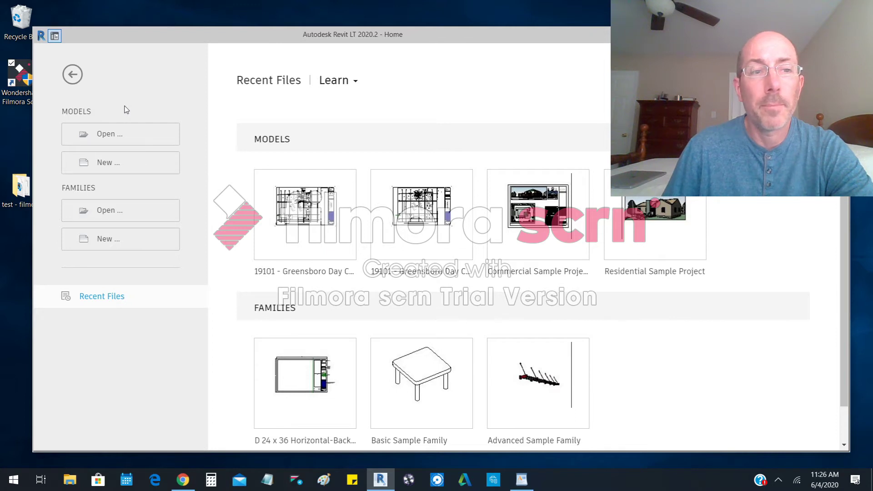
click(96, 167)
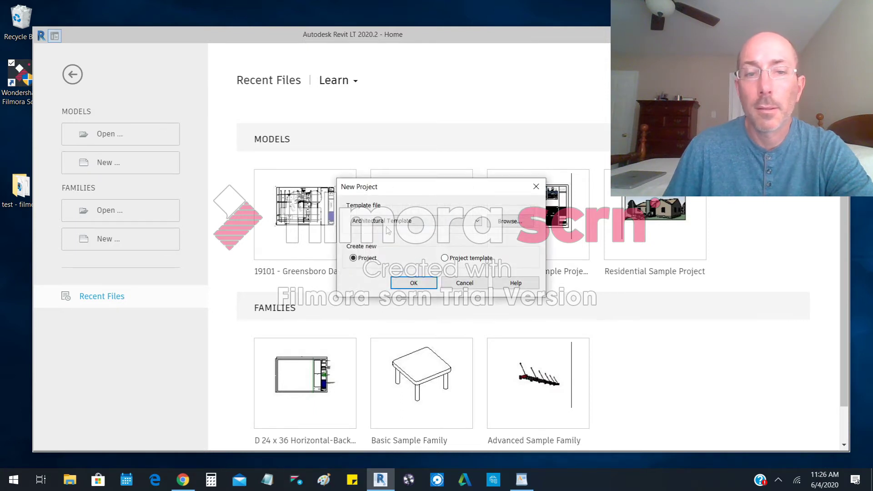
click(414, 283)
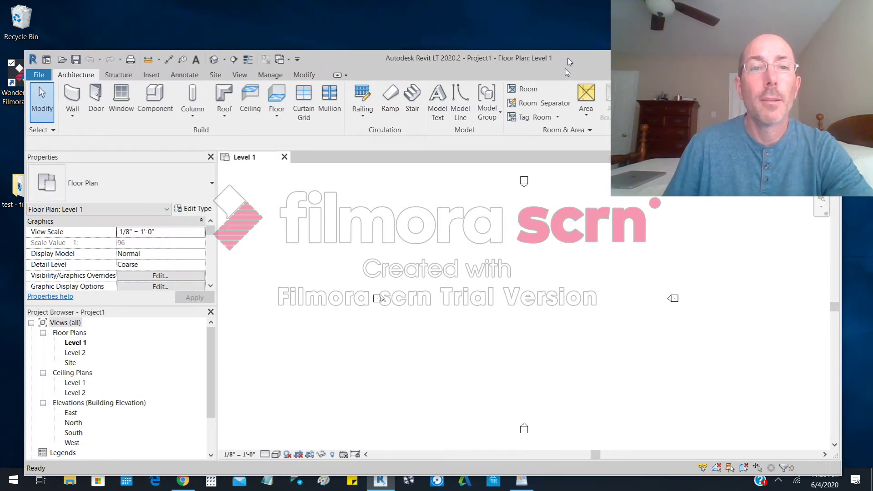
- Move the program window lower on the desktop so its full file menu can be shown
drag(570, 37, 567, 230)
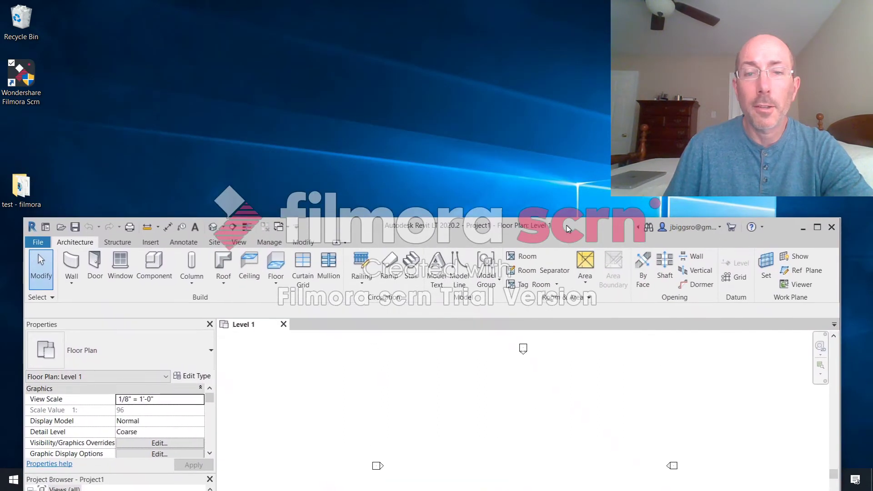
click(37, 245)
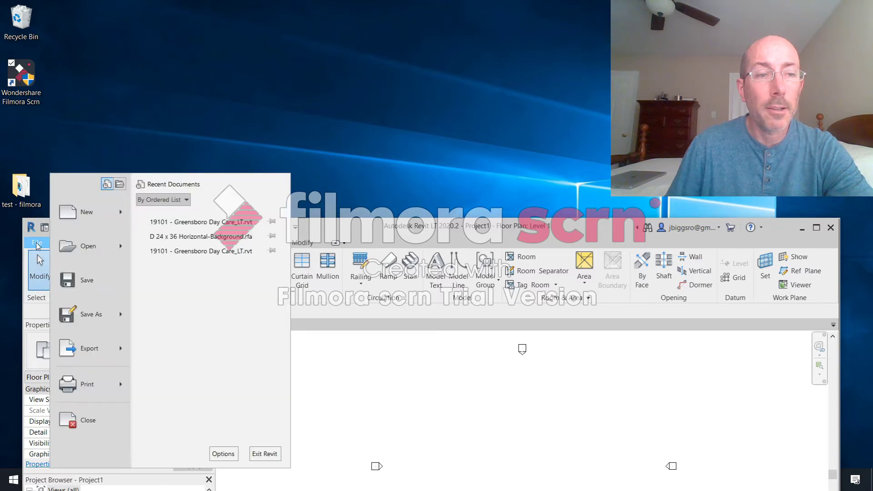
drag(377, 222, 411, 80)
- Examine the file commands for creating, opening, saving, exporting to CAD or images, and printing
click(69, 102)
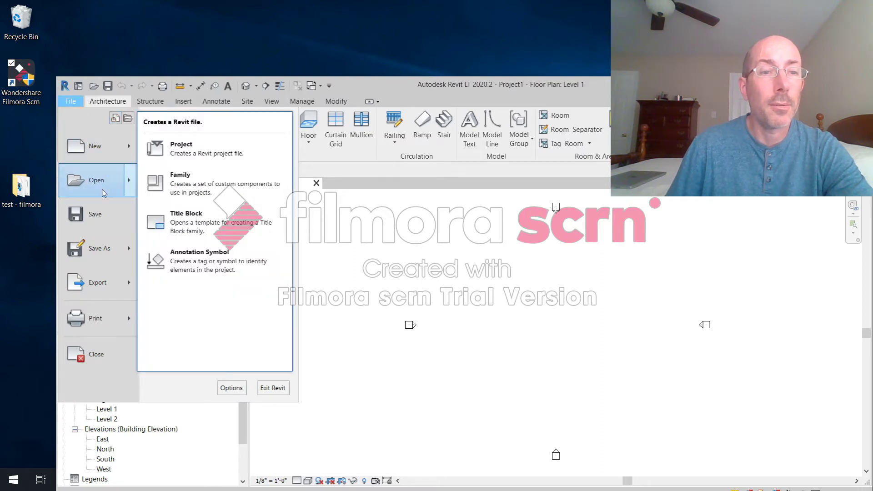
mouse_move(104, 193)
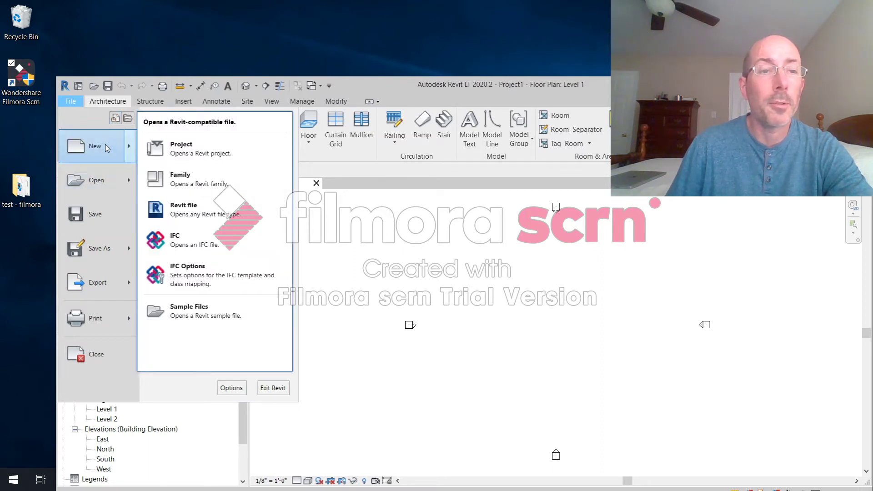
mouse_move(107, 148)
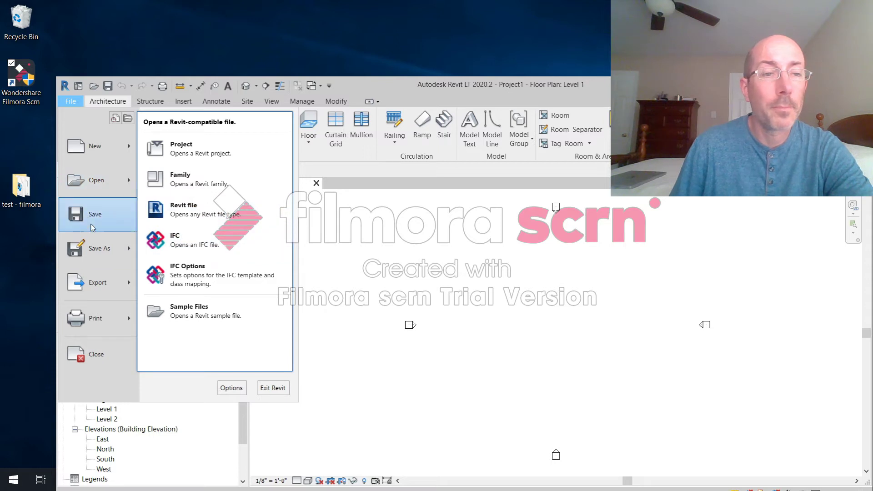
mouse_move(96, 253)
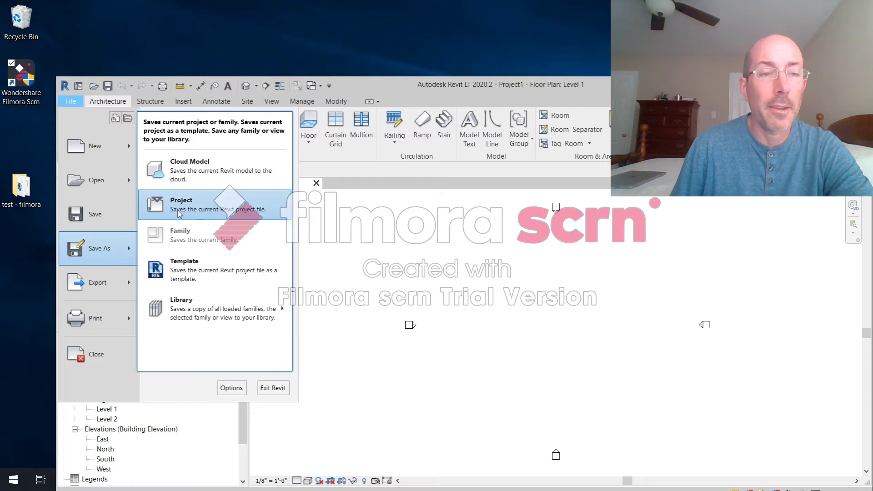
mouse_move(104, 290)
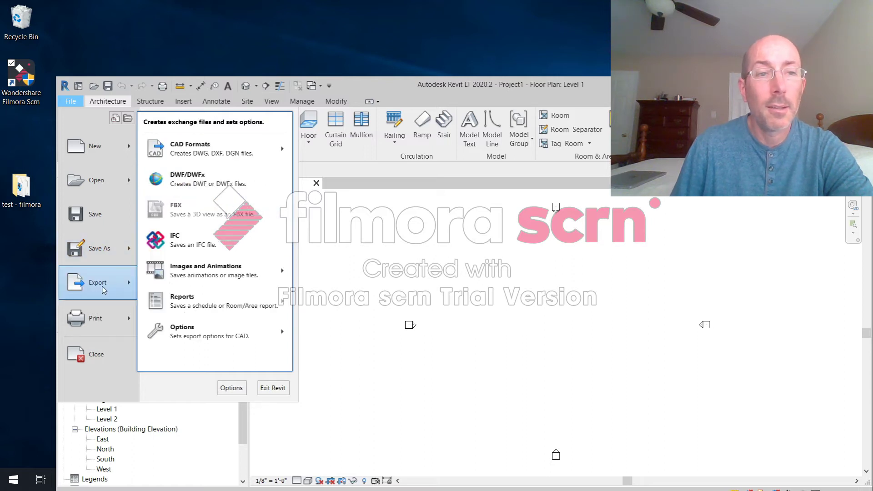
mouse_move(203, 153)
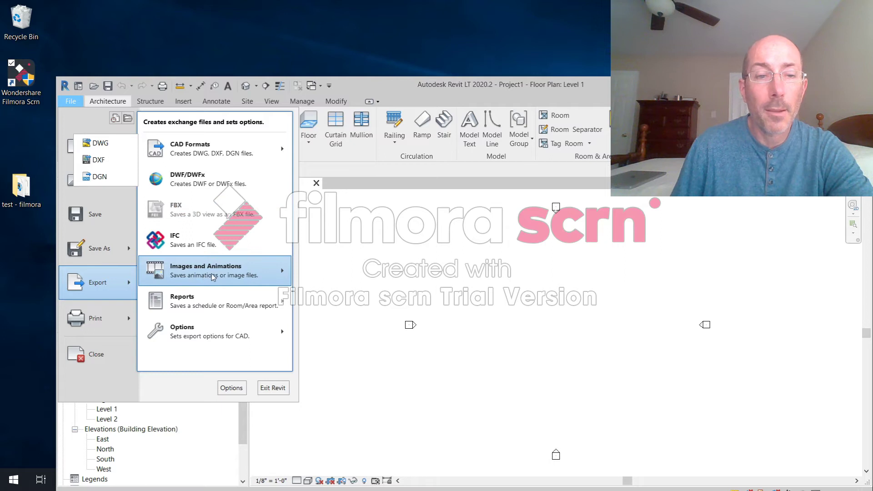
mouse_move(241, 275)
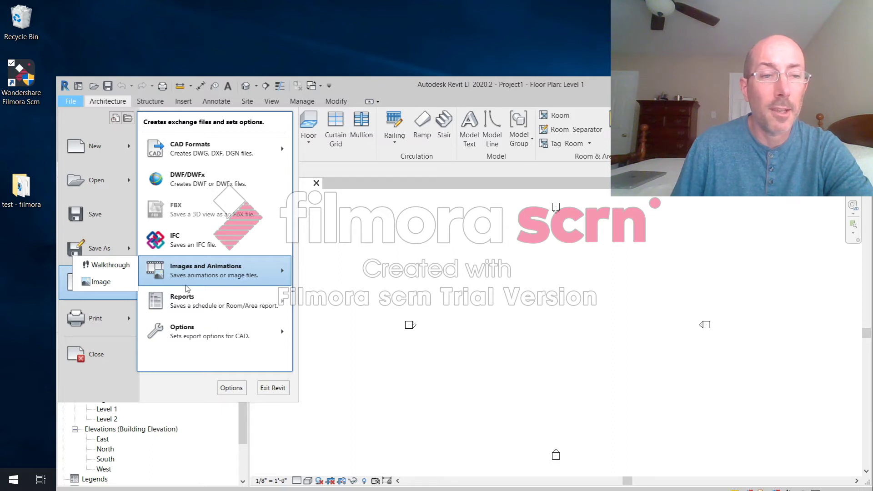
mouse_move(94, 320)
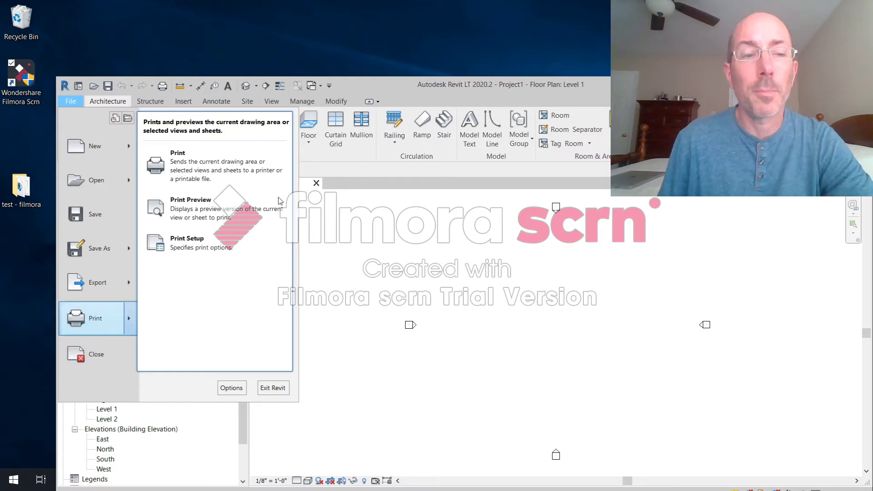
- Start printing the floor plan and choose Bullzip PDF Printer as the printer
click(202, 171)
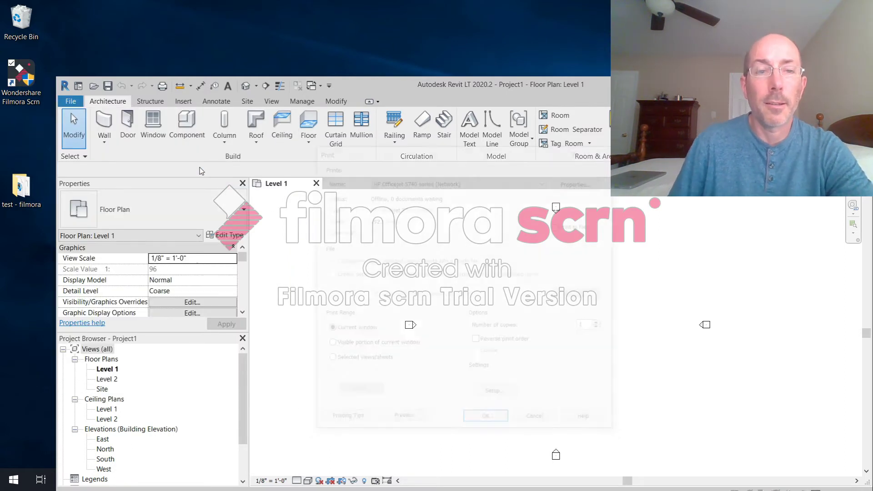
click(530, 181)
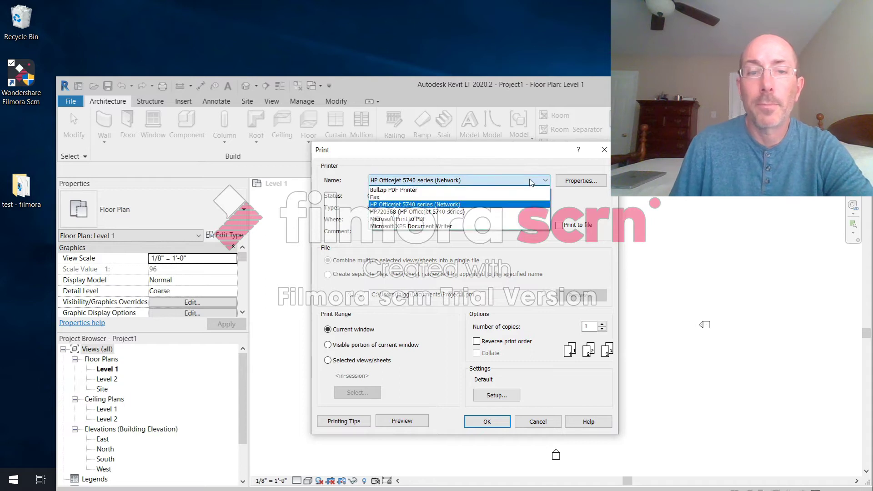
click(405, 190)
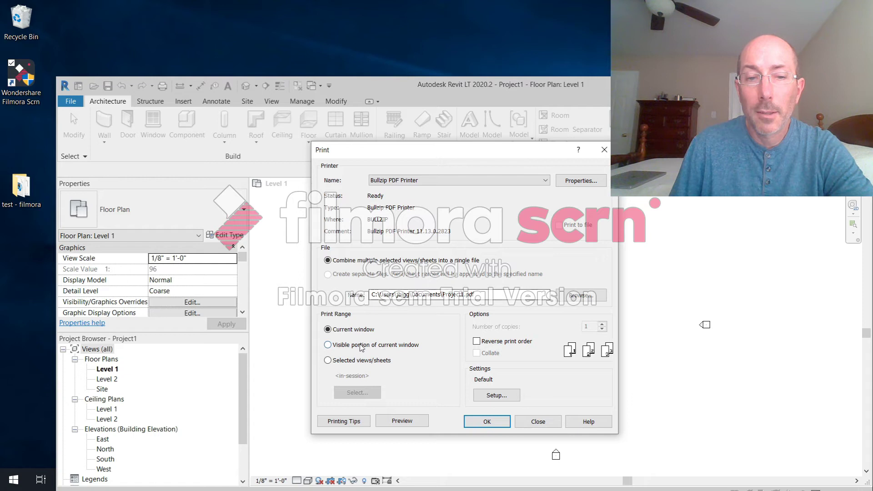
click(495, 395)
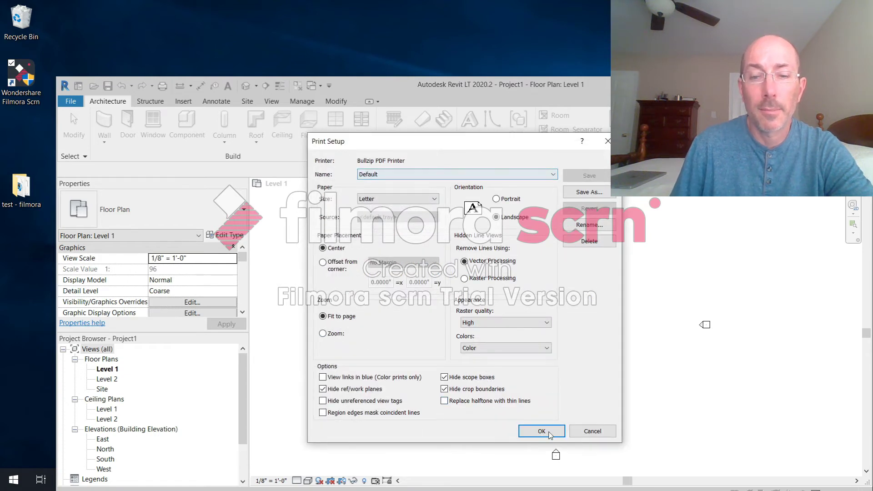
click(591, 430)
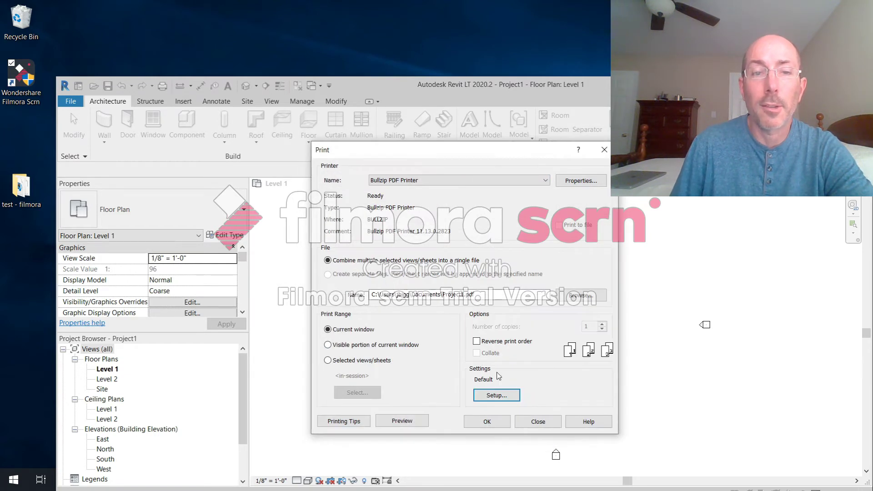
click(440, 179)
click(418, 191)
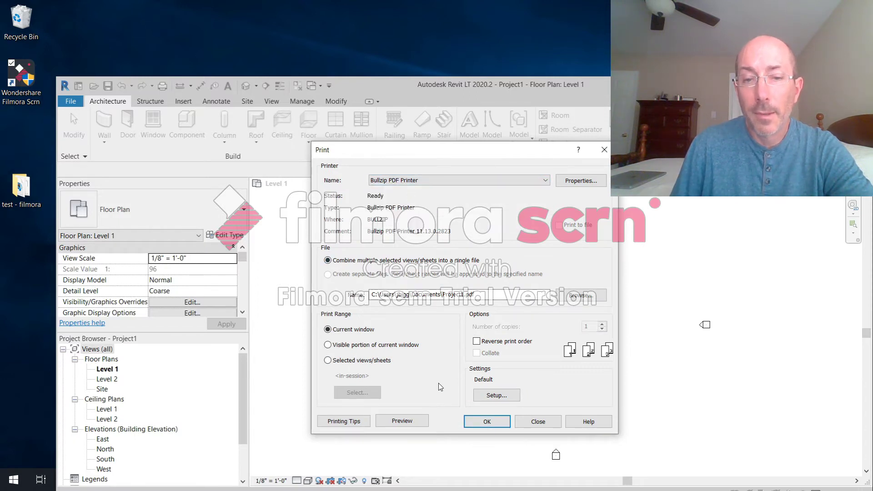
- Configure the print setup with ARCHD paper, 100% zoom and placement offset from the corner with no margin
click(500, 396)
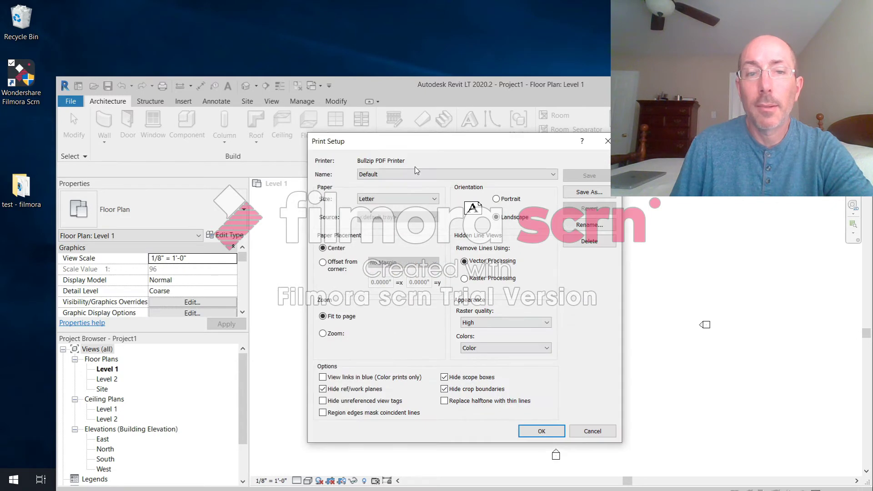
click(400, 201)
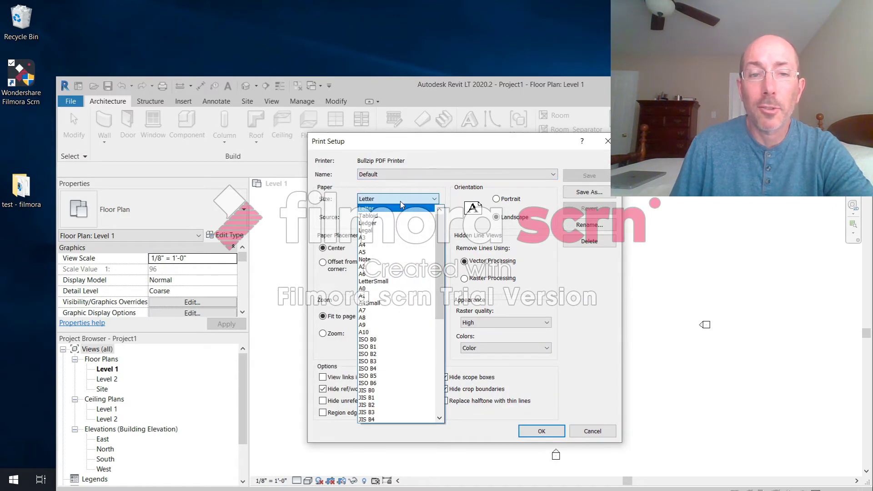
drag(443, 246, 442, 343)
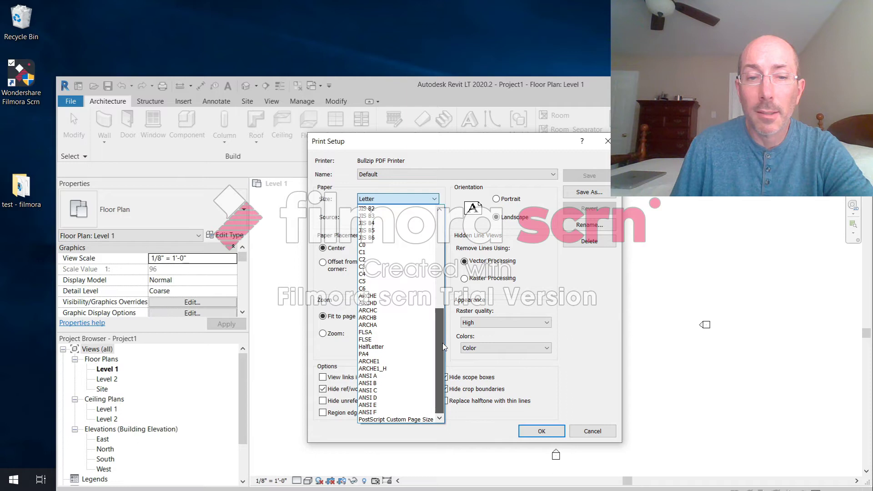
click(379, 304)
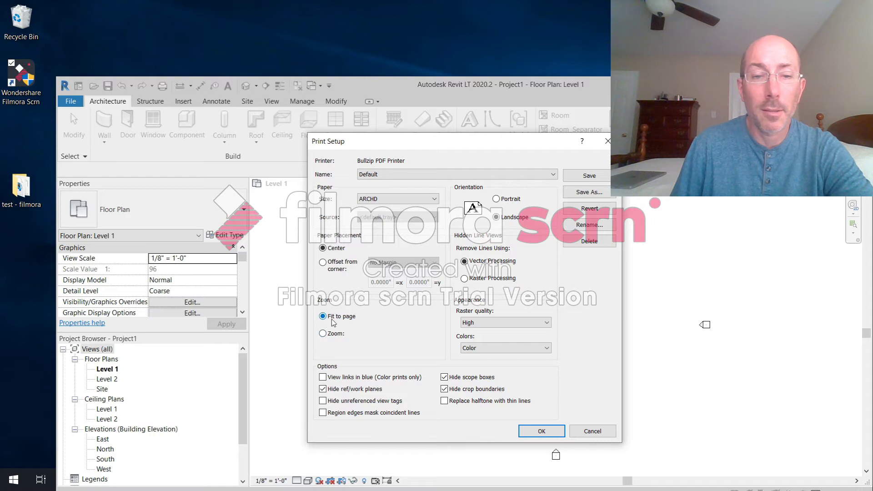
click(323, 334)
click(341, 272)
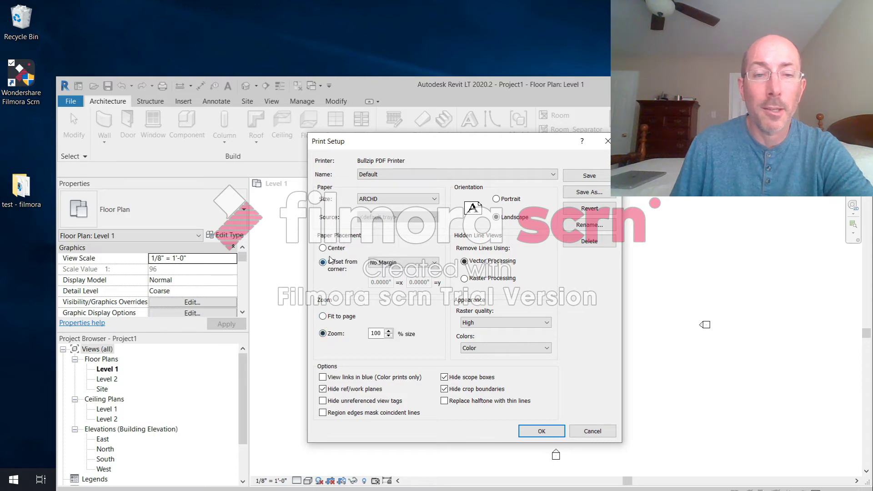
click(551, 435)
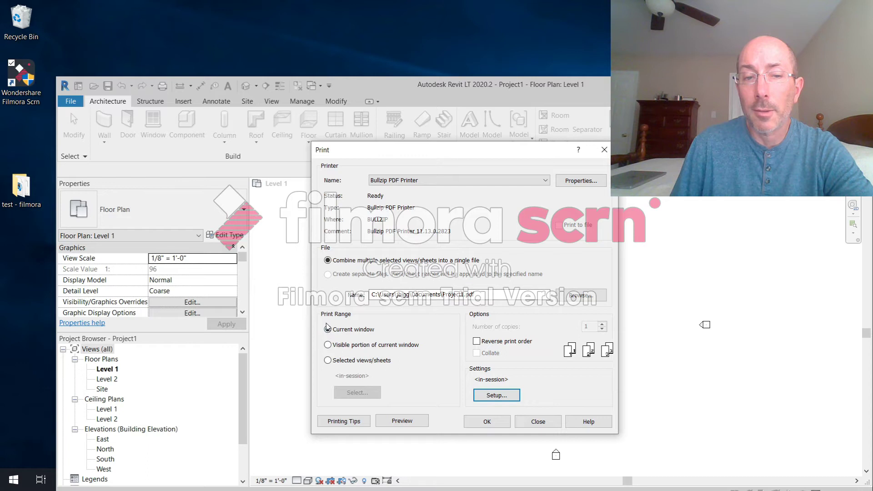
- Set the print range to selected views/sheets, inspect the selectable set with views hidden, and leave without printing
click(328, 360)
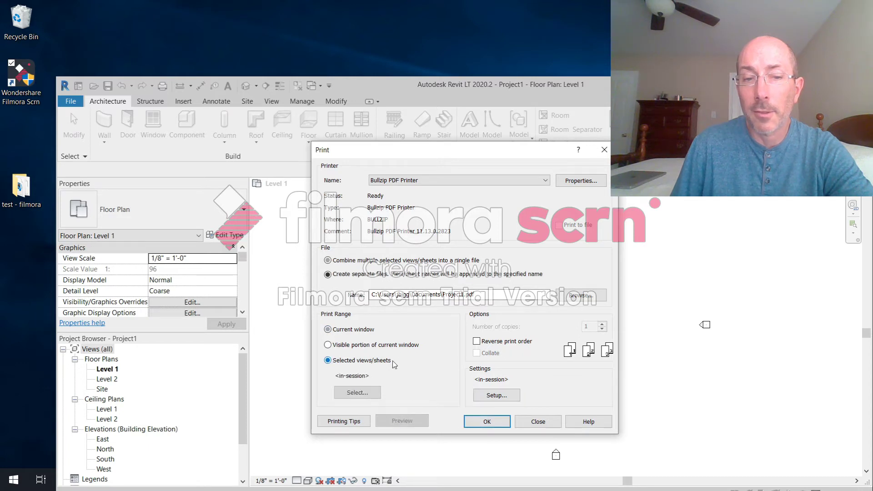
click(356, 393)
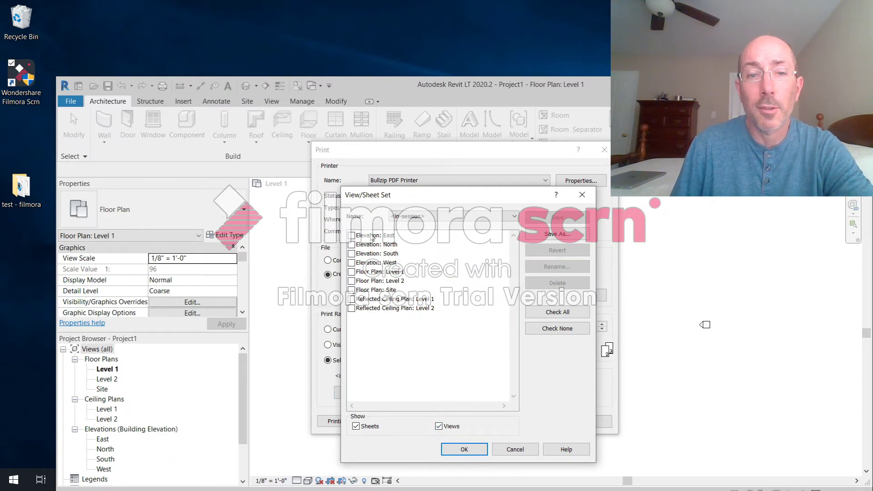
click(439, 426)
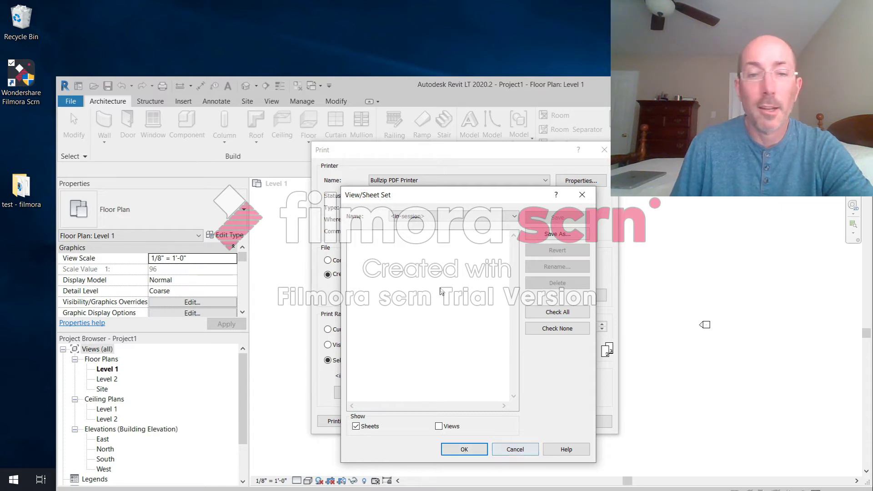
click(514, 450)
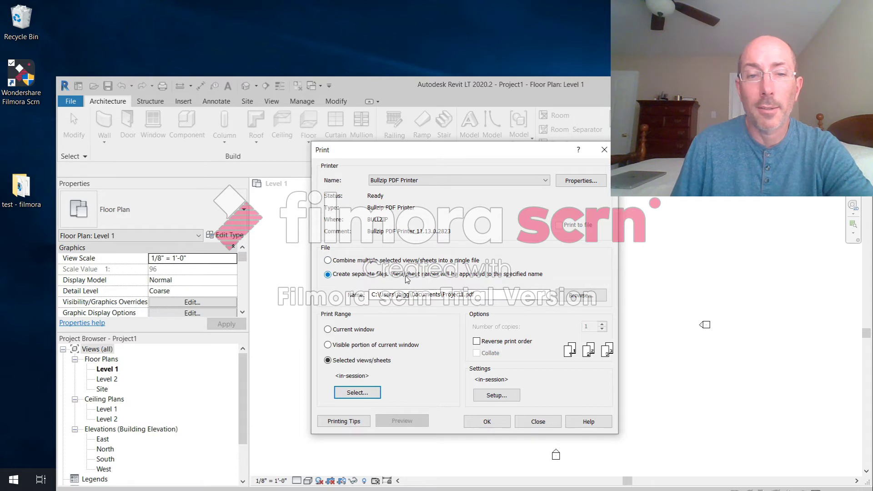
click(546, 424)
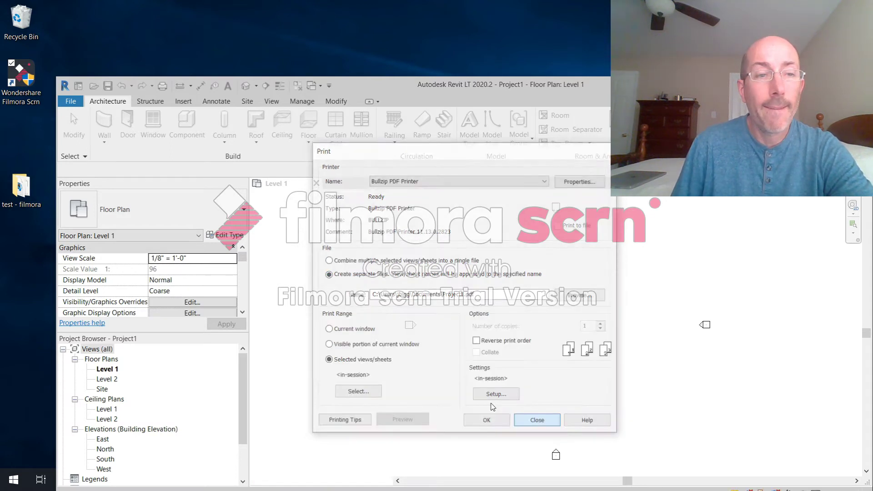
- Examine the available wall tool variants and the project's list of plans, elevations, legends and schedules
click(104, 144)
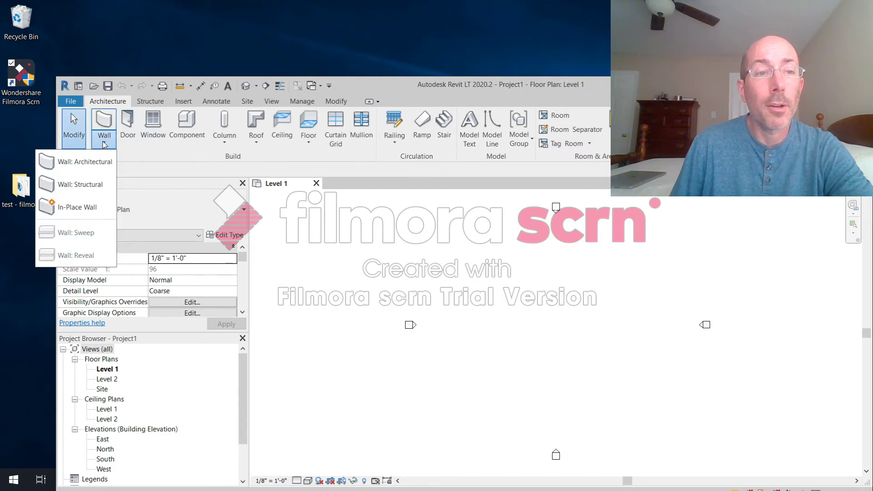
click(397, 83)
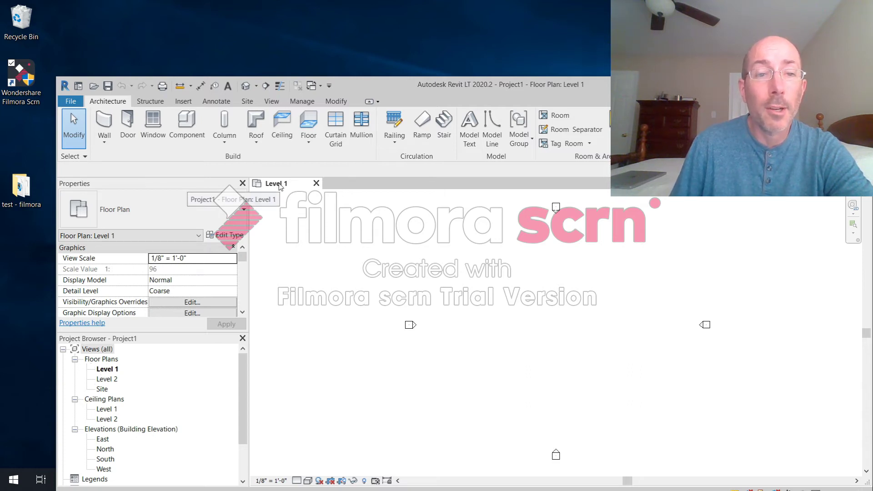
click(243, 364)
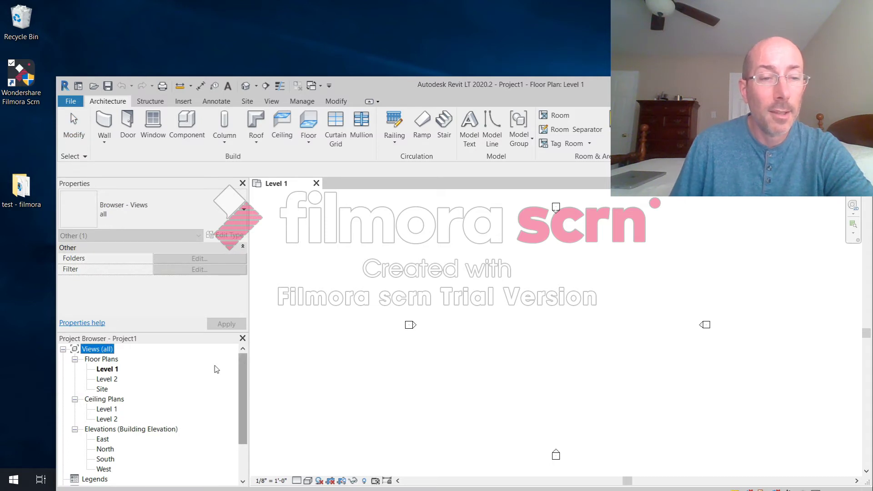
mouse_move(240, 370)
mouse_down()
mouse_move(242, 393)
mouse_move(241, 364)
mouse_up()
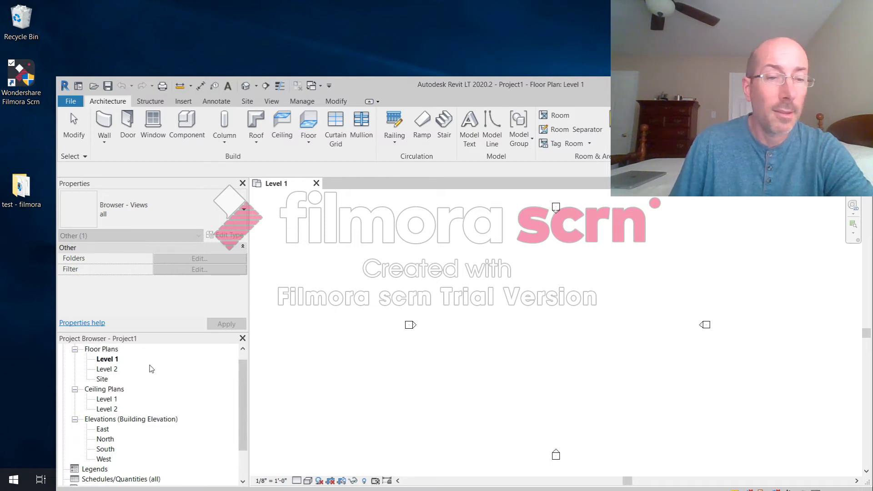
mouse_move(244, 374)
mouse_down()
mouse_move(243, 402)
mouse_move(243, 376)
mouse_up()
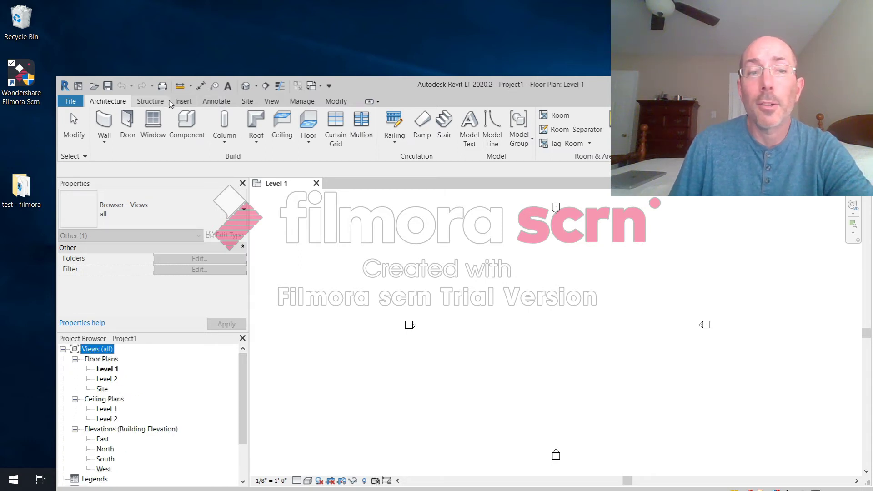
- Create the default 3D view of the project
click(275, 103)
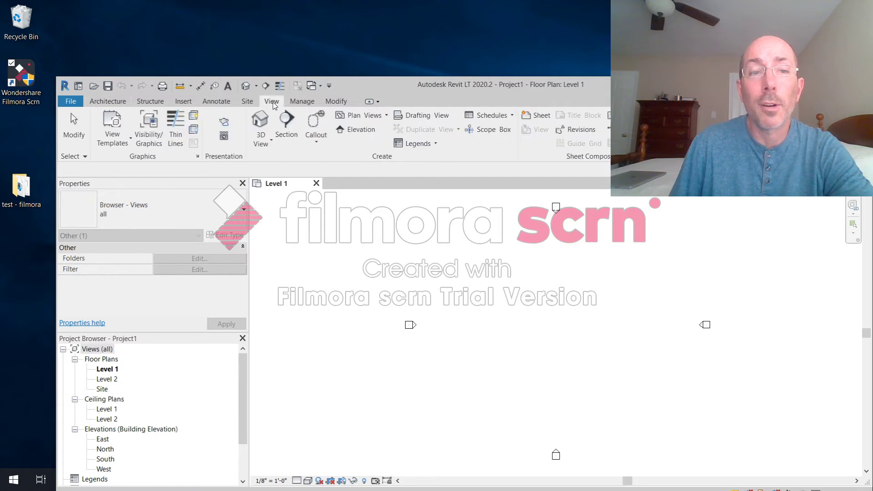
click(261, 139)
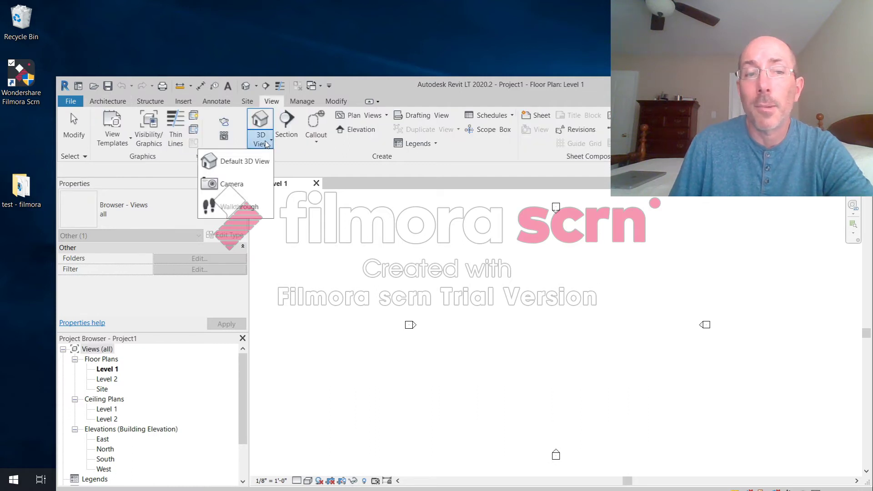
click(245, 161)
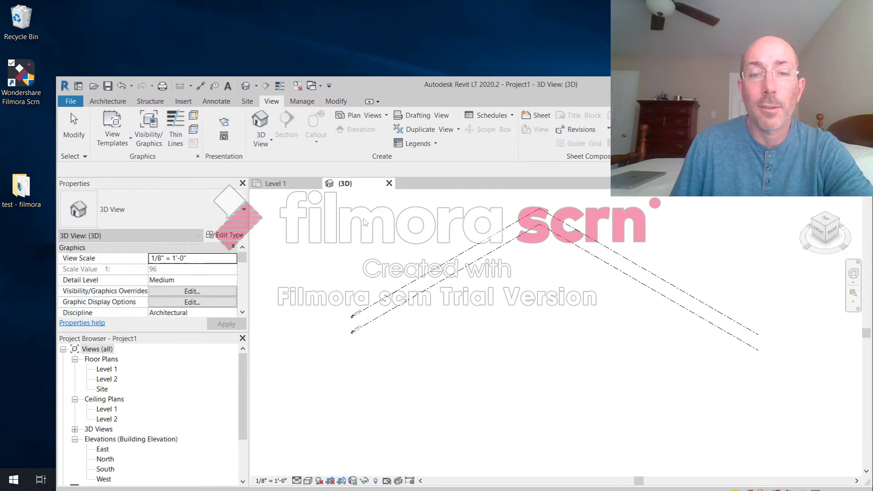
scroll(515, 300, down, 3)
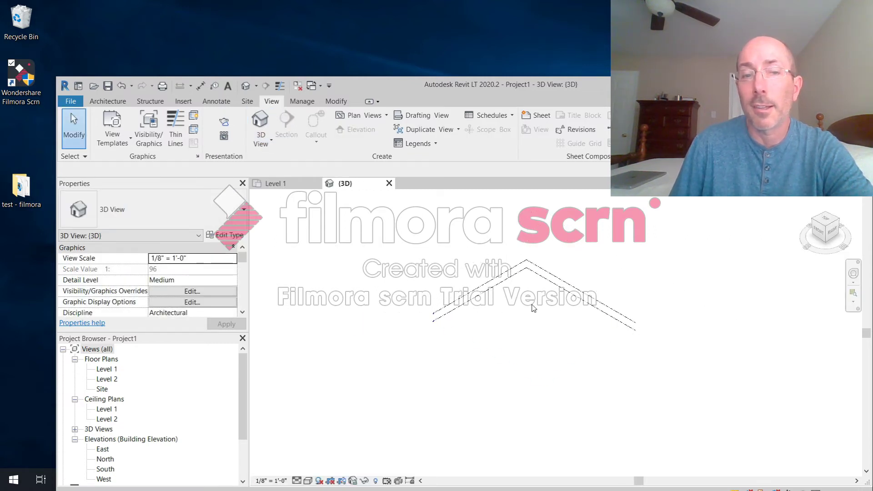
scroll(526, 267, up, 3)
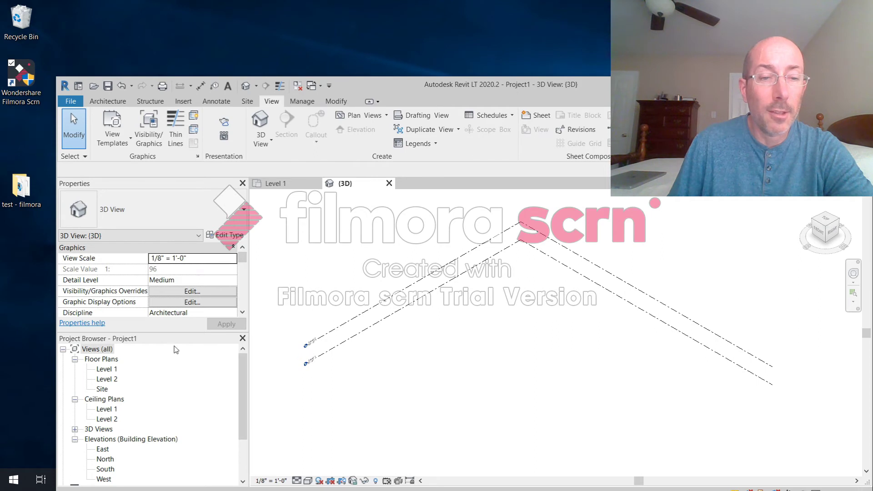
- Expand the 3D Views category in the project's view list
drag(240, 366, 242, 395)
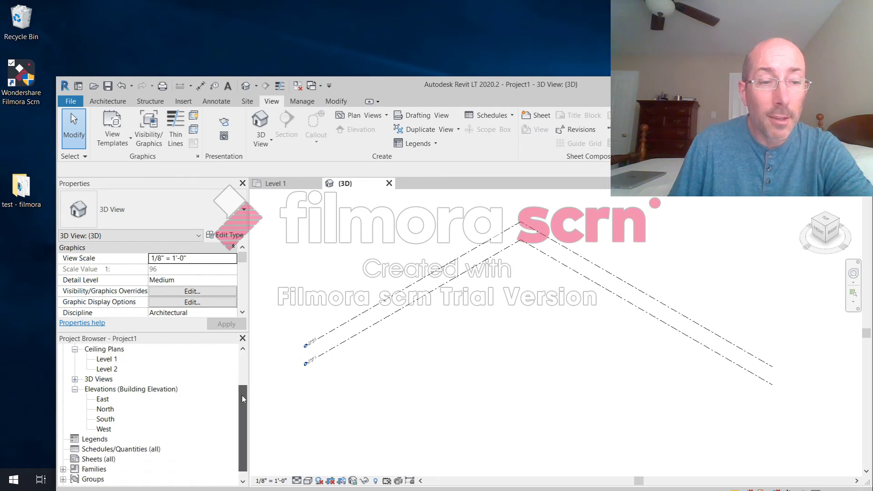
click(75, 379)
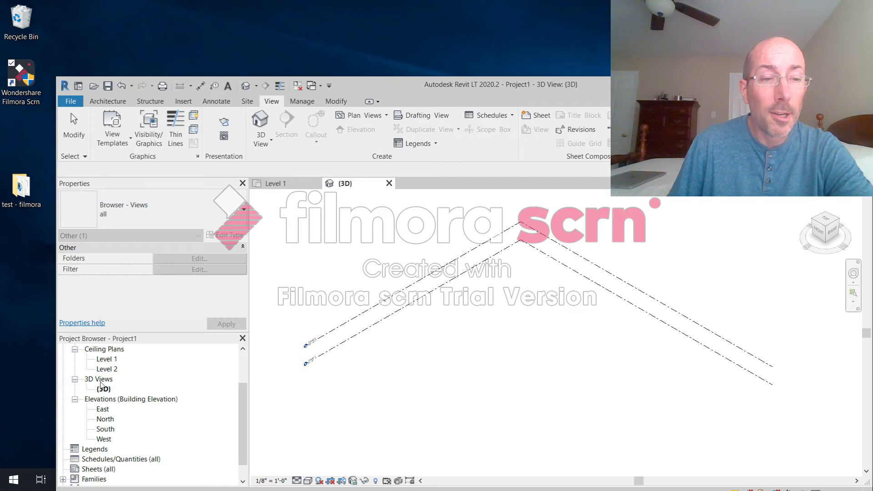
scroll(242, 420, up, 2)
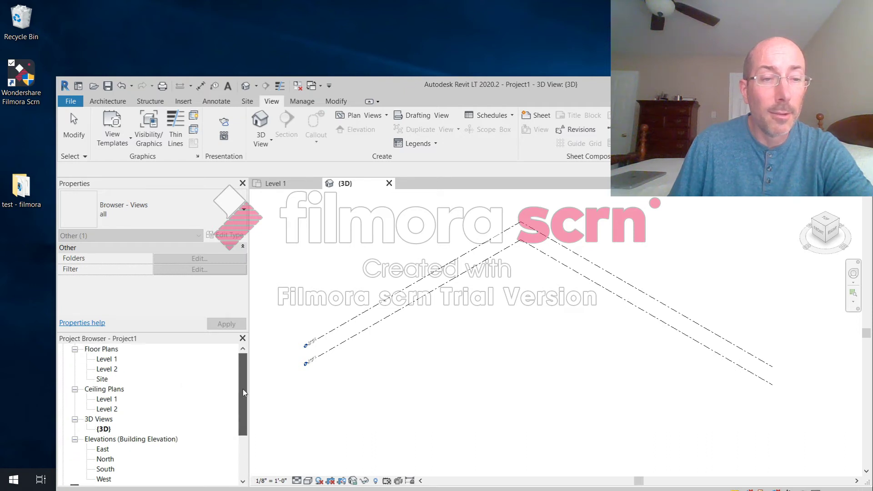
- On the Level 1 floor plan, draw a rectangle of architectural Generic - 8" walls about 116' wide, 20' high
double_click(103, 370)
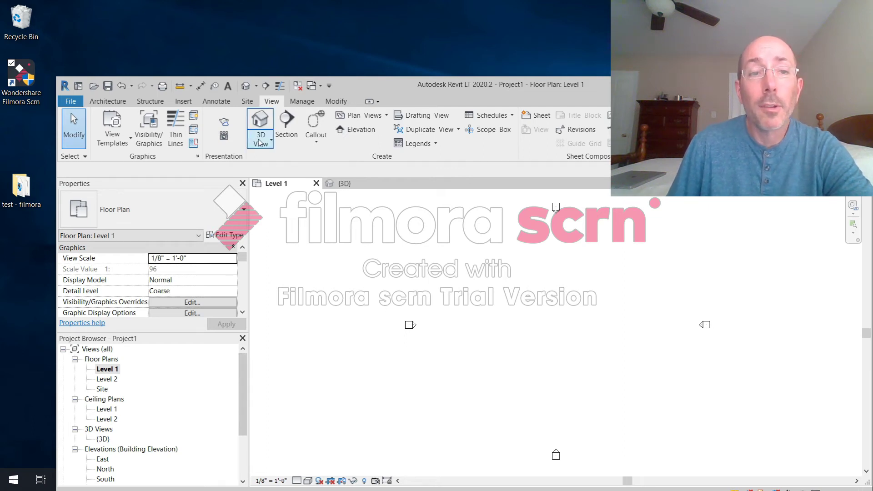
click(101, 102)
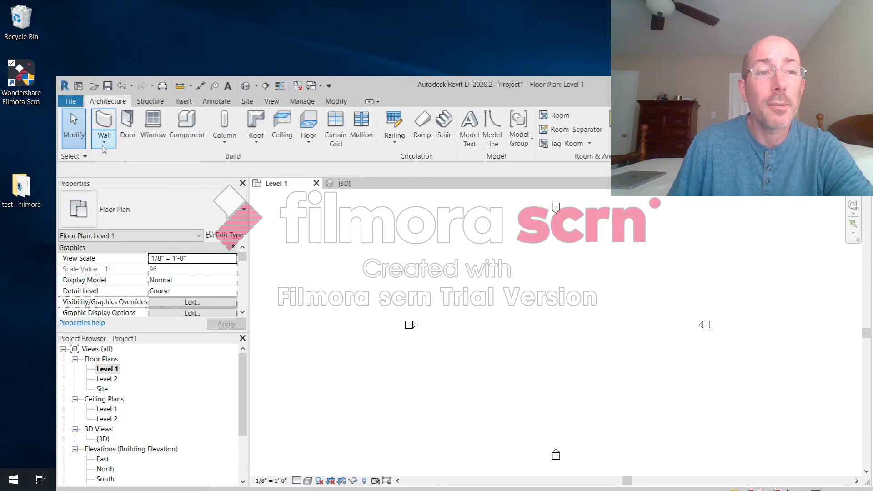
click(104, 142)
click(93, 163)
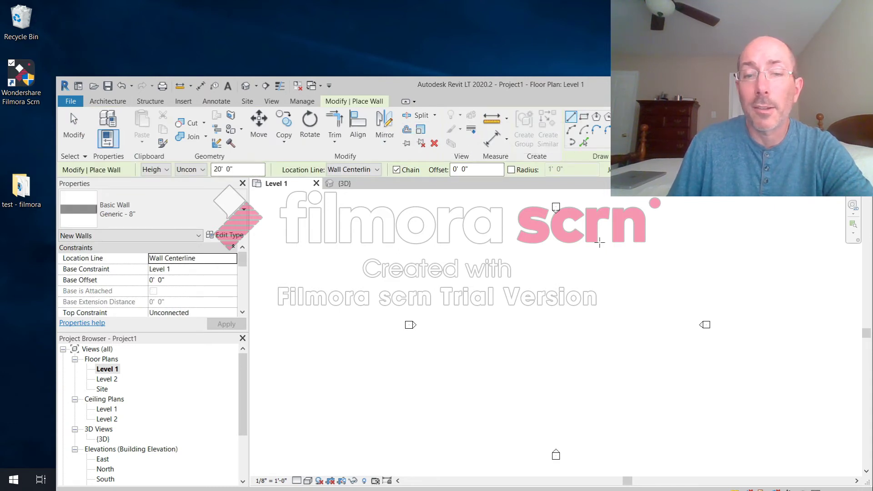
click(583, 117)
click(460, 246)
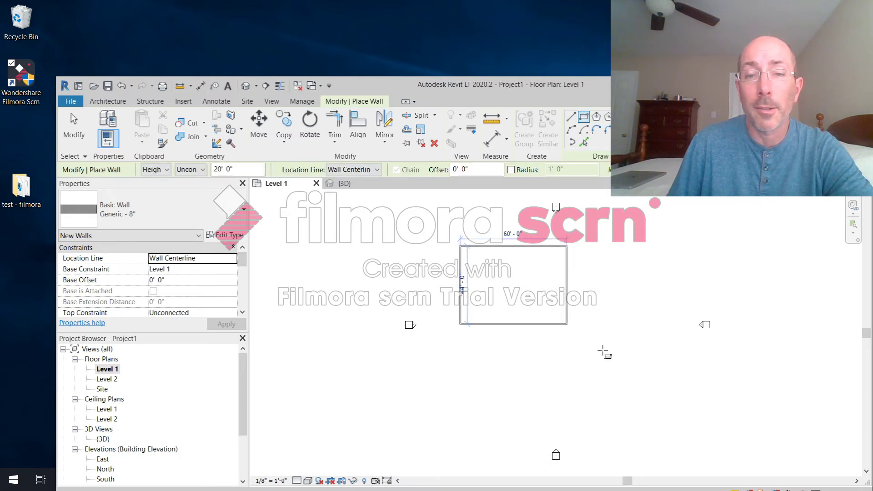
click(666, 394)
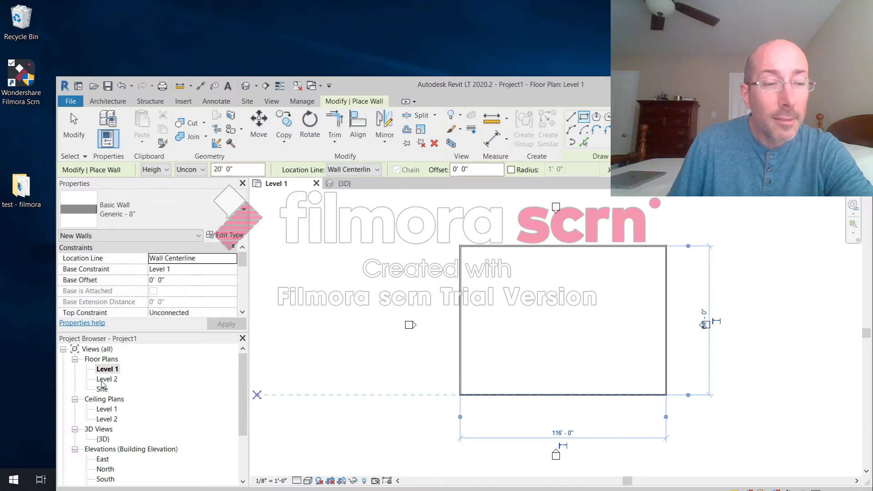
- Check the rectangular walls in the 3D view and in the Level 1 and Level 2 floor plans
double_click(102, 439)
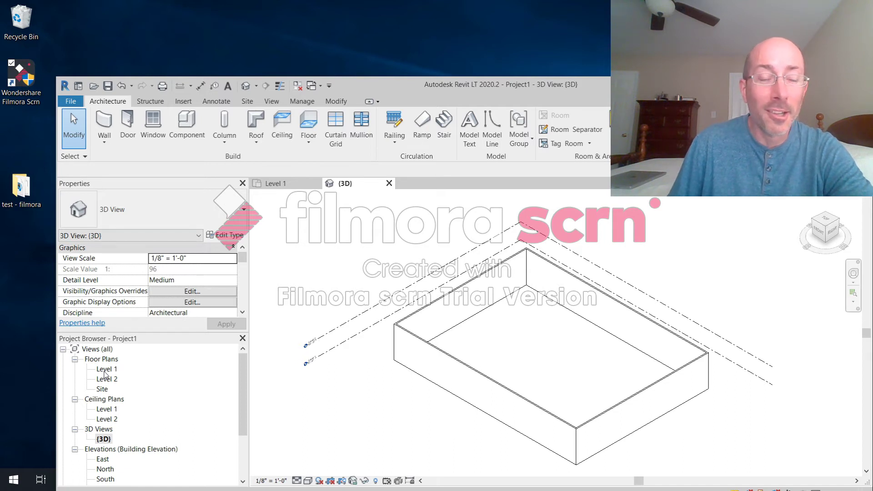
double_click(106, 369)
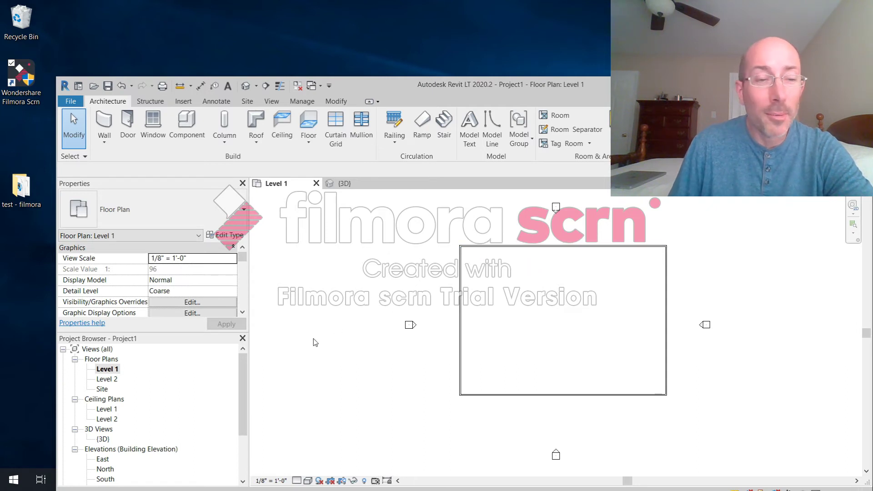
double_click(105, 380)
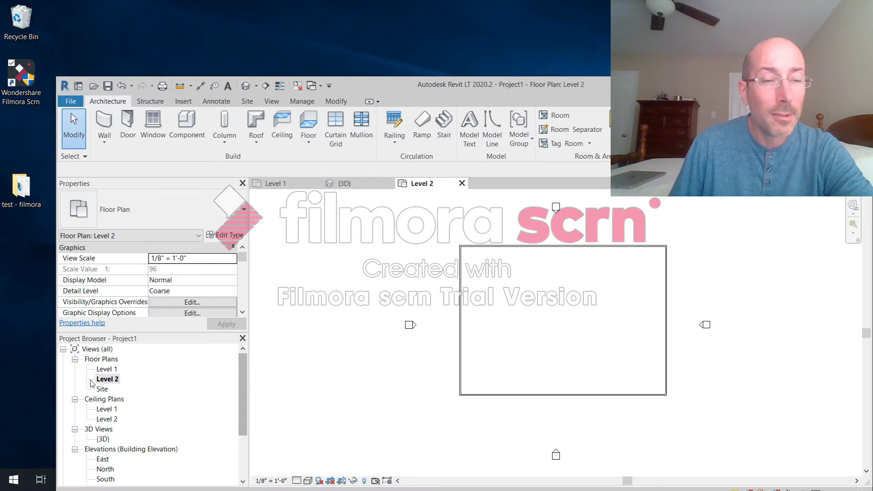
- Rename the Level 2 floor plan as Roof, including the corresponding level and views
click(104, 381)
click(109, 380)
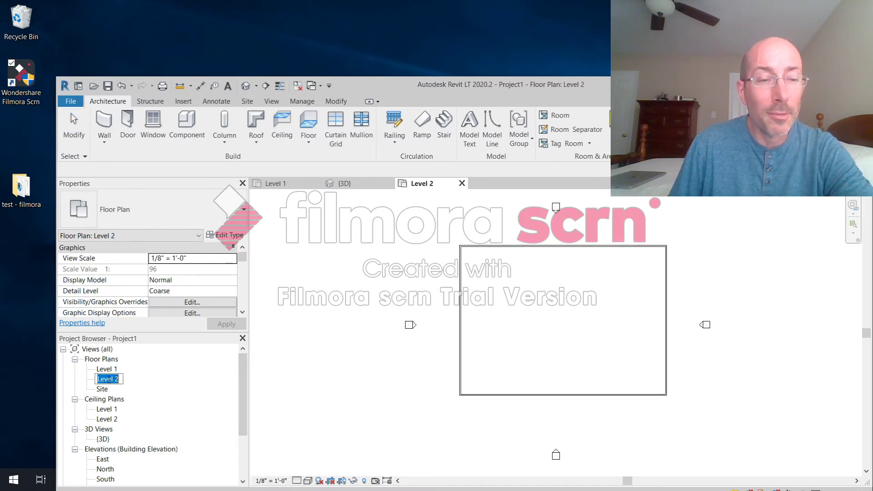
text(Roof)
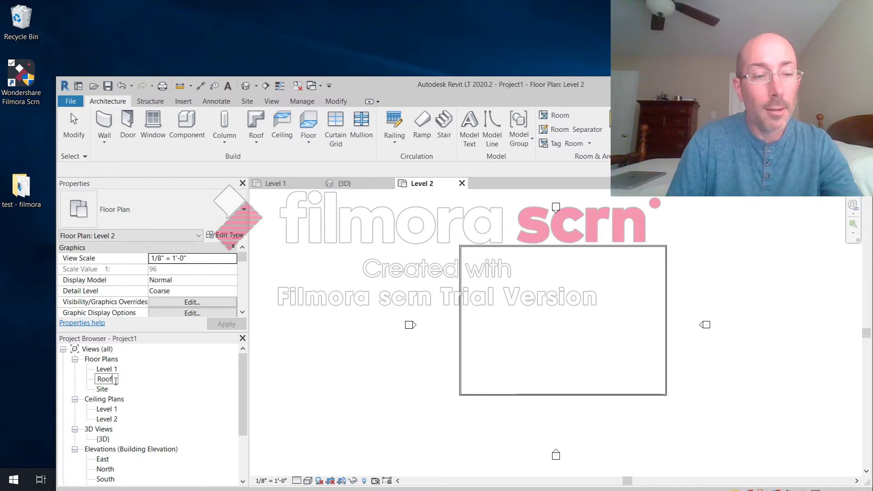
key(Return)
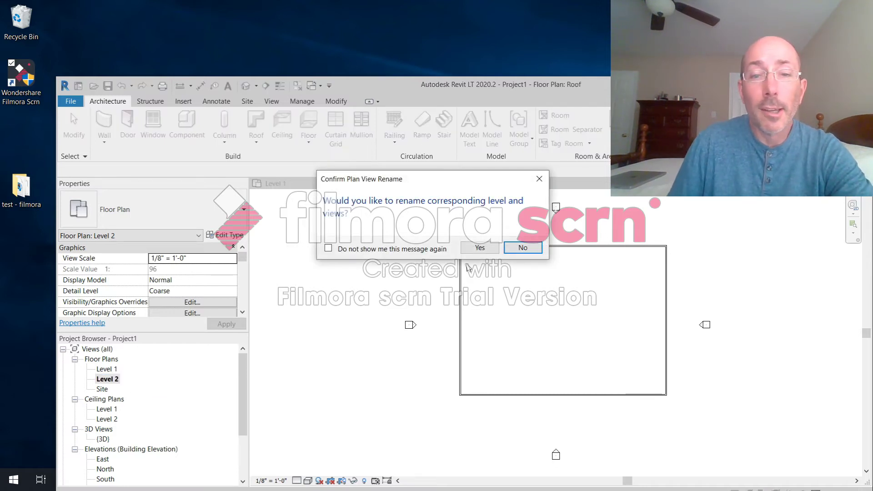
click(480, 247)
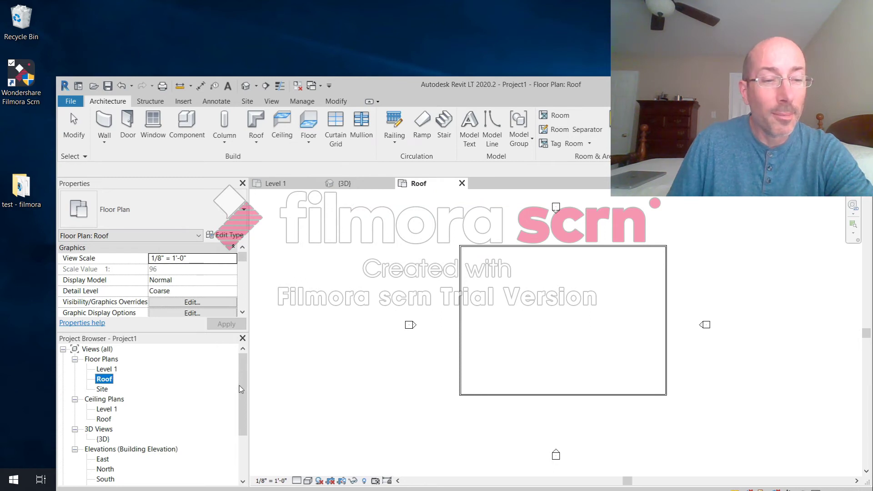
- Start a roof by footprint on the Roof plan and sketch a slope-defining rectangle from corner to corner of the walls
click(256, 142)
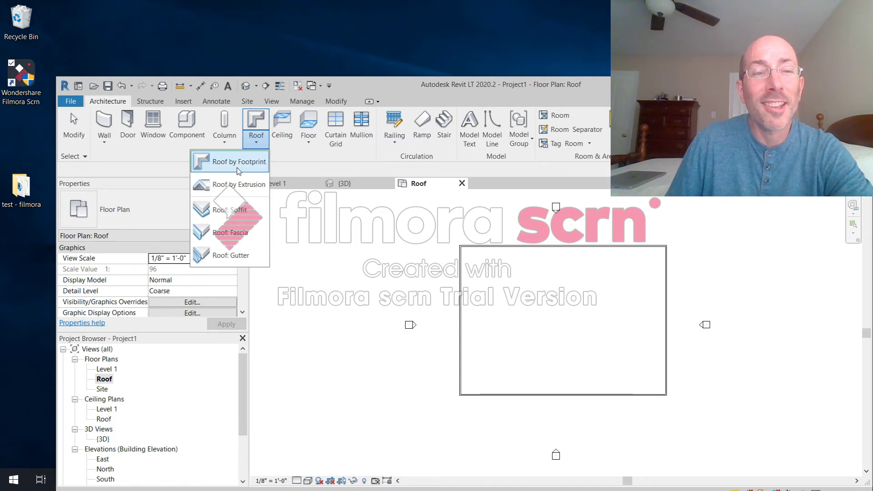
click(237, 162)
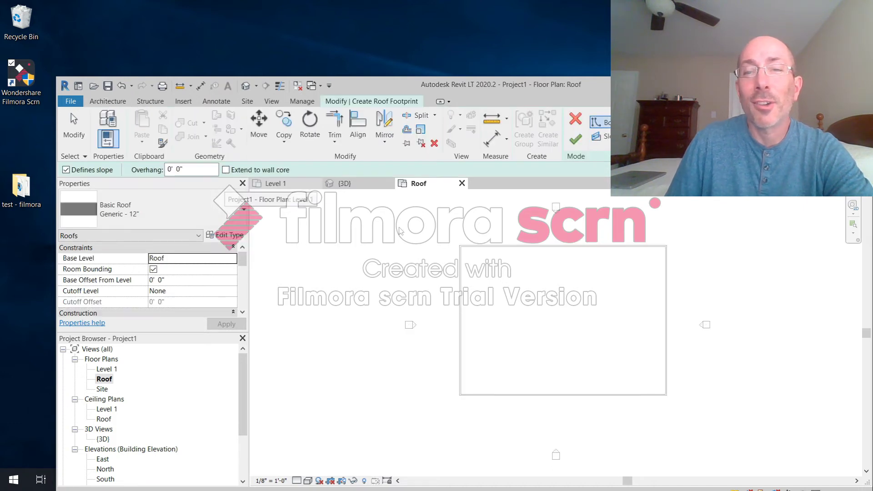
click(655, 117)
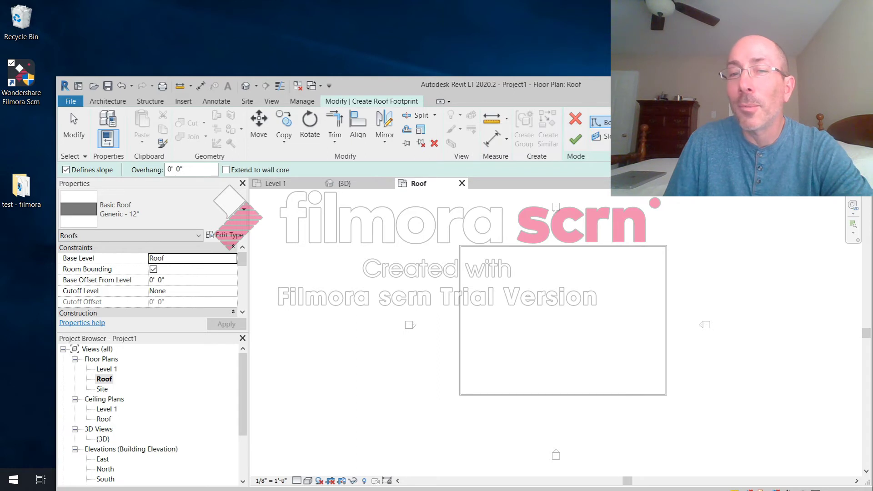
click(460, 246)
click(648, 395)
click(665, 395)
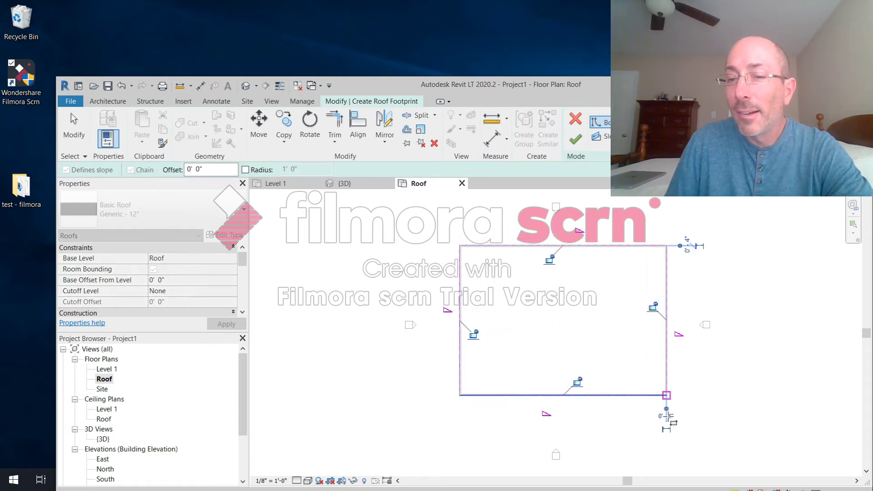
key(Escape)
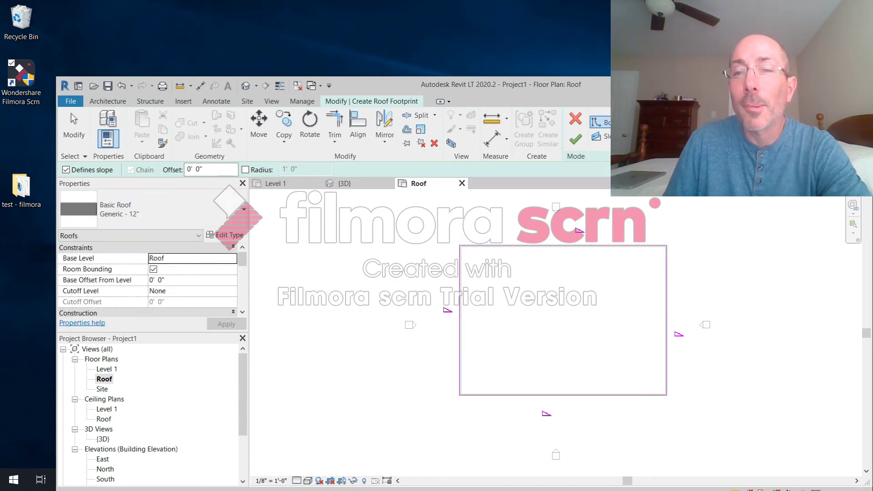
- Finish the roof footprint and attach the highlighted walls to the roof
click(575, 139)
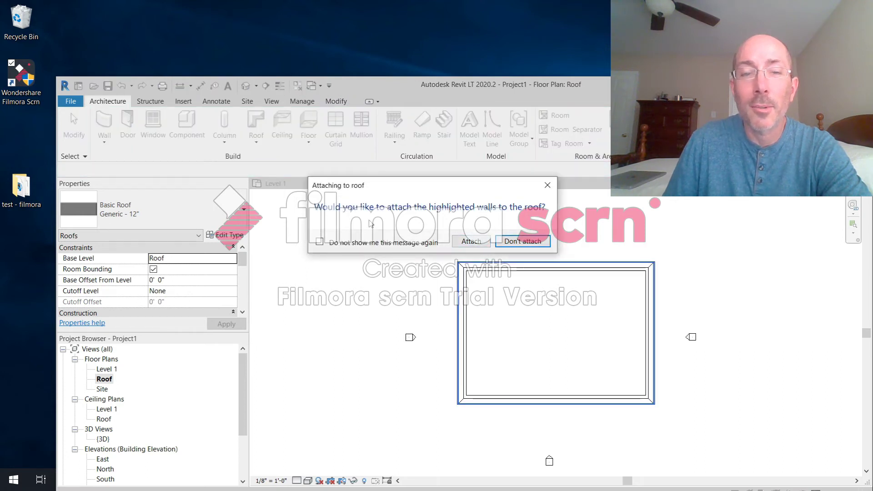
click(471, 241)
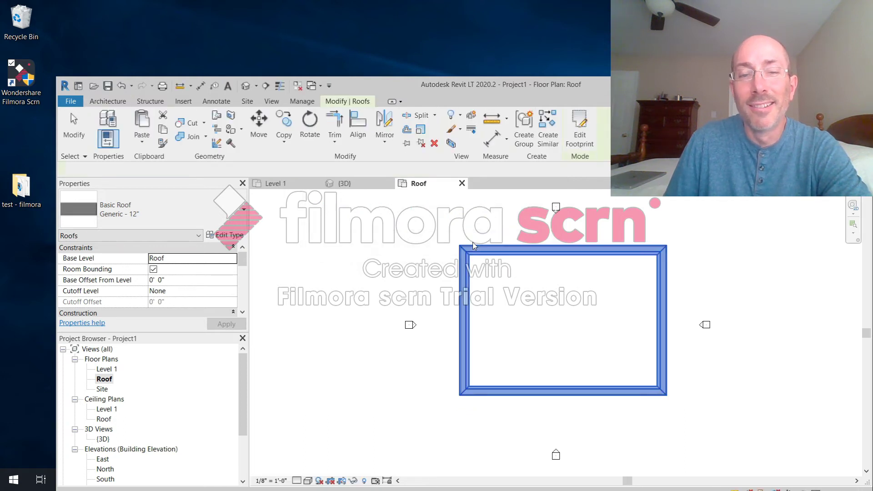
click(709, 270)
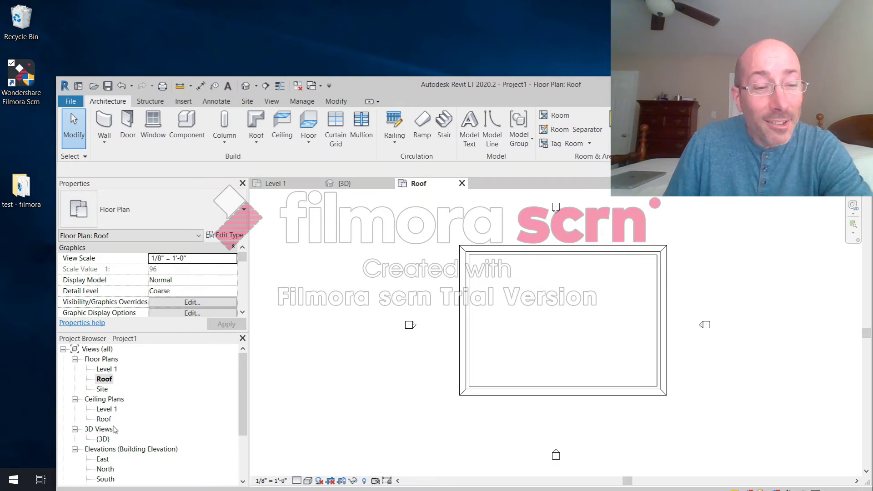
- Examine the roof and its attached walls from several angles and distances in the 3D view
double_click(103, 439)
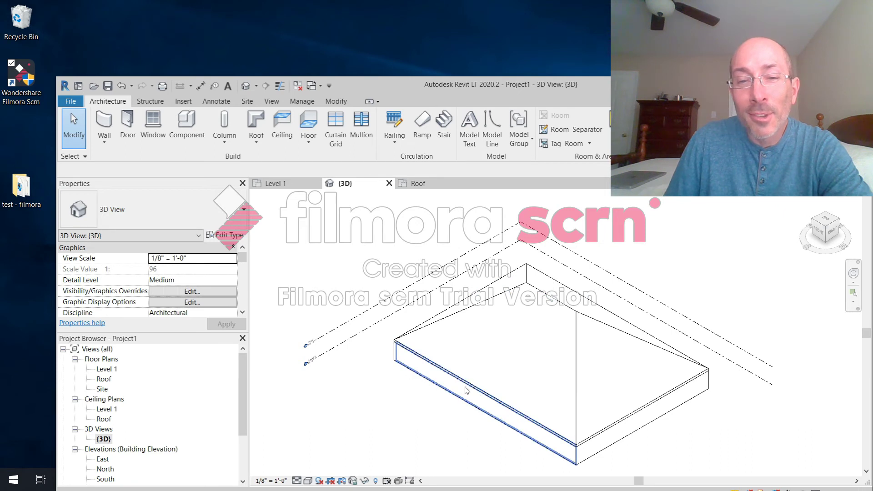
shift+middle_drag(412, 371, 599, 389)
scroll(599, 389, down, 3)
scroll(598, 390, up, 6)
scroll(598, 390, down, 6)
scroll(598, 390, up, 6)
scroll(598, 390, down, 5)
scroll(598, 390, up, 5)
scroll(598, 390, down, 4)
scroll(592, 373, up, 3)
scroll(593, 373, down, 2)
scroll(592, 374, up, 2)
scroll(591, 373, up, 1)
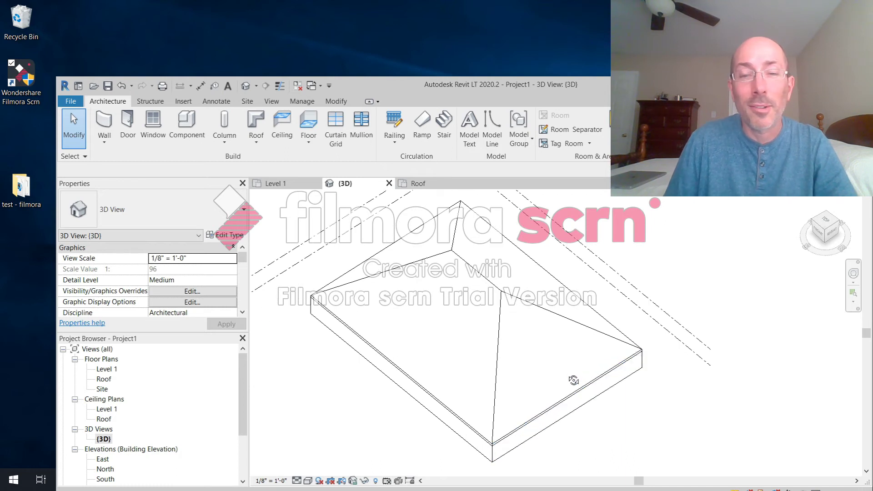
scroll(565, 370, up, 2)
scroll(568, 377, down, 4)
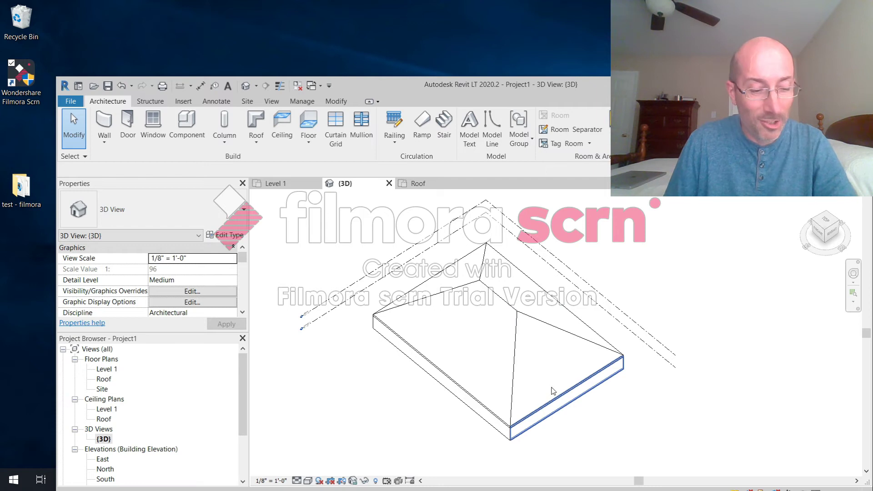
shift+middle_drag(555, 391, 402, 280)
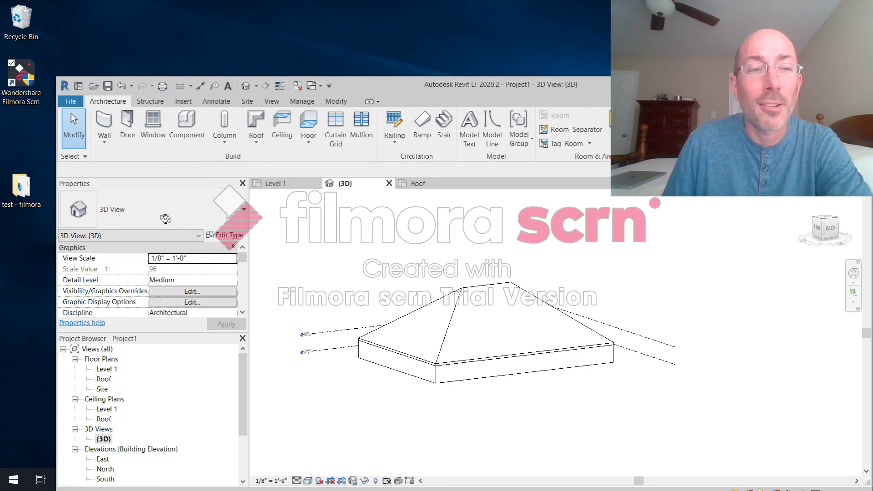
- Start an architectural floor on the Level 1 plan and sketch a rectangular boundary from corner to corner of the walls
double_click(106, 369)
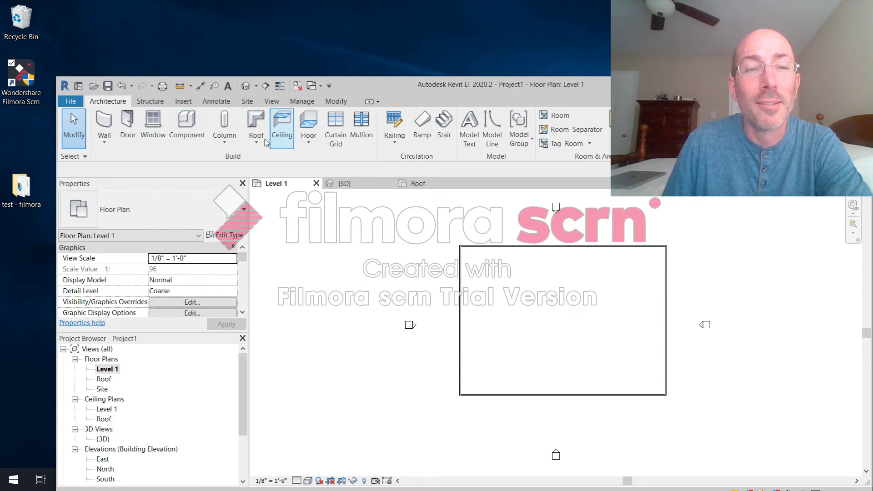
click(309, 143)
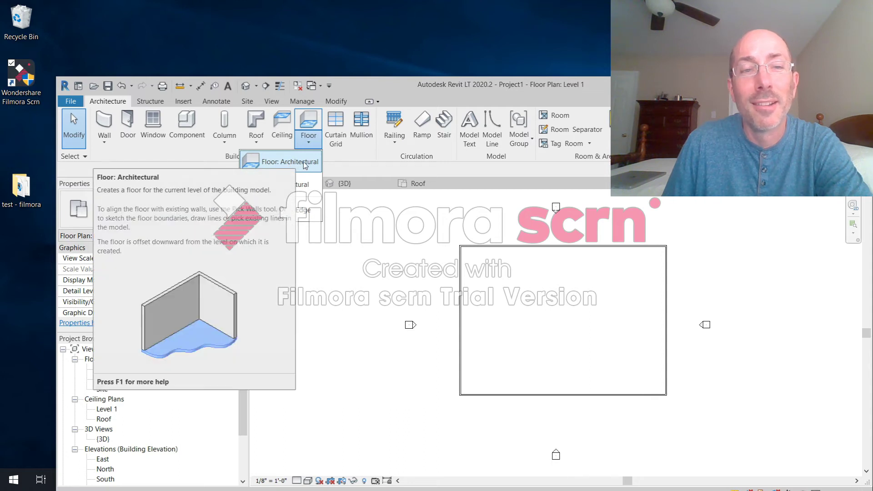
click(303, 162)
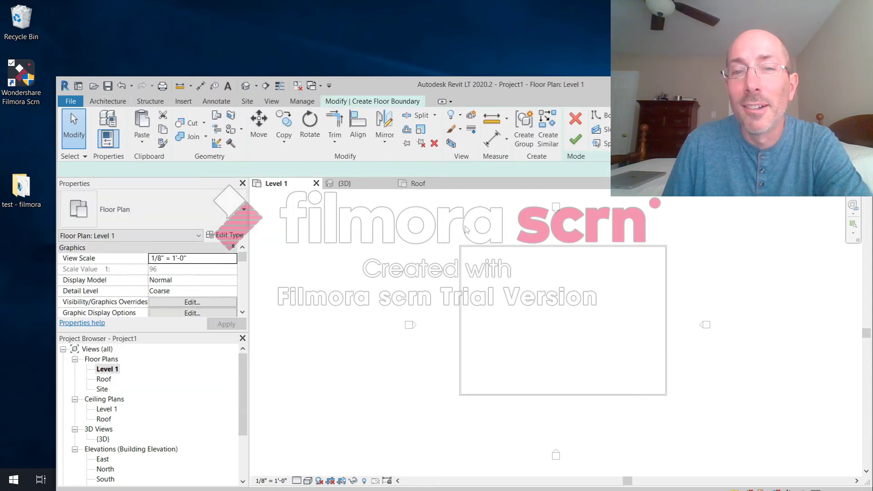
click(493, 135)
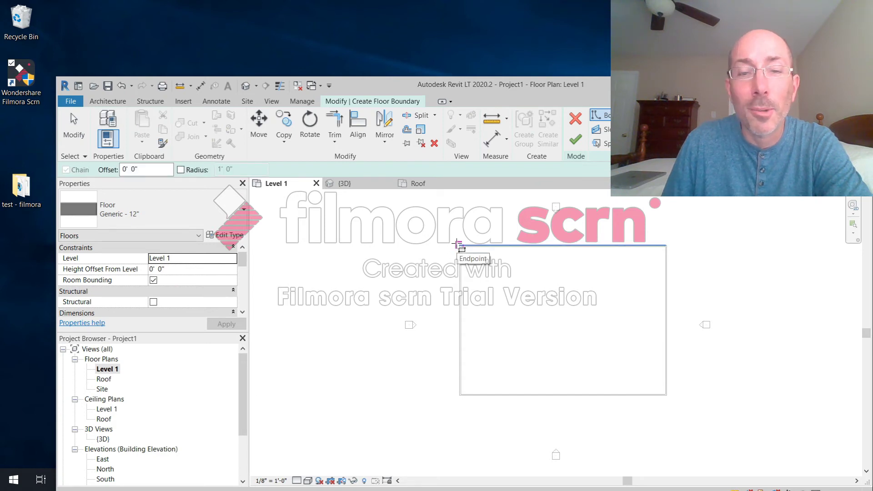
click(458, 245)
click(666, 394)
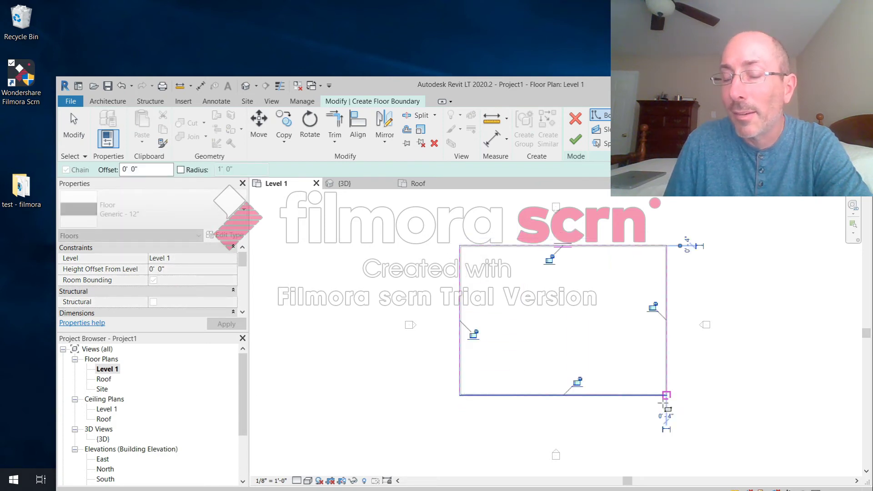
scroll(629, 278, up, 2)
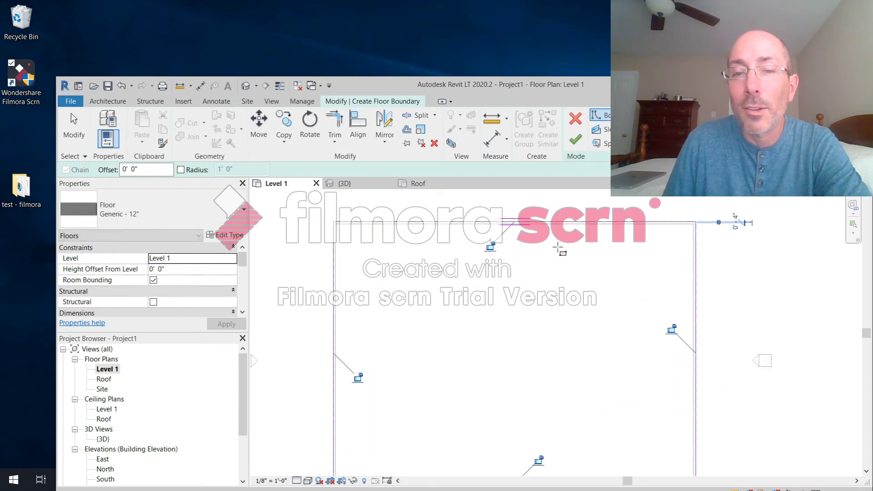
scroll(530, 236, up, 1)
scroll(482, 286, down, 2)
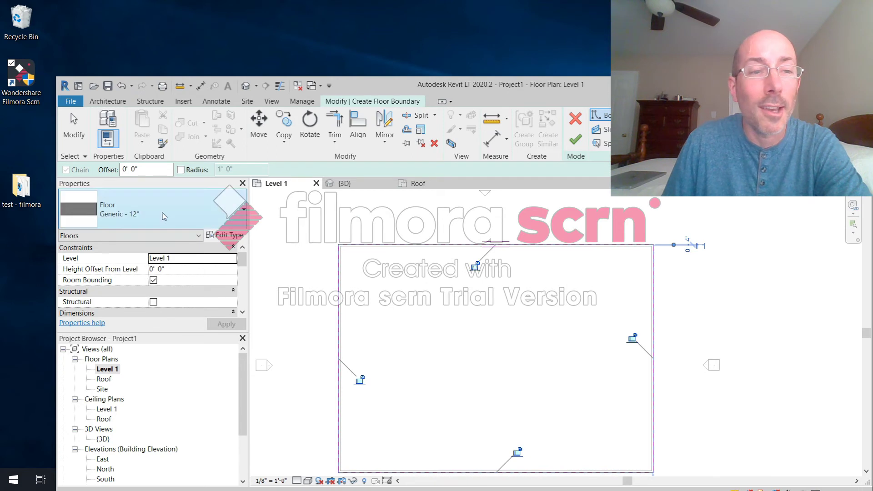
- Set the floor type to LW Concrete on Metal Deck
click(228, 213)
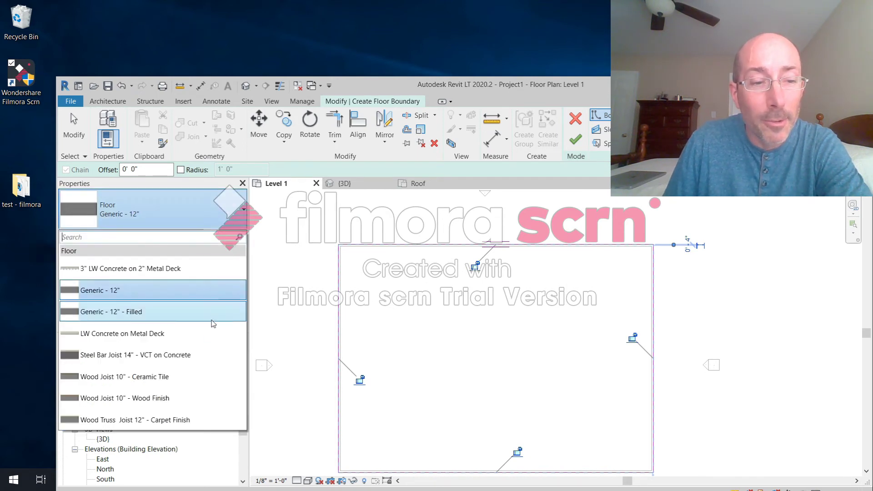
click(304, 213)
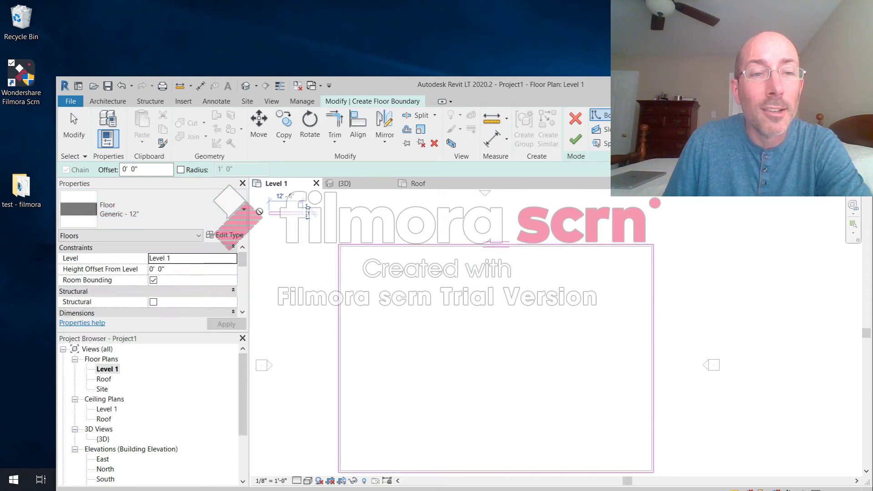
key(Escape)
key(Escape)
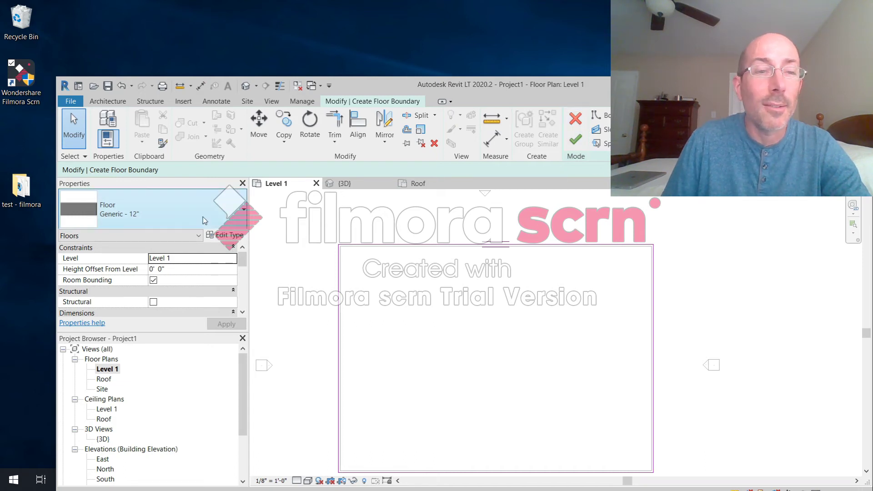
click(228, 217)
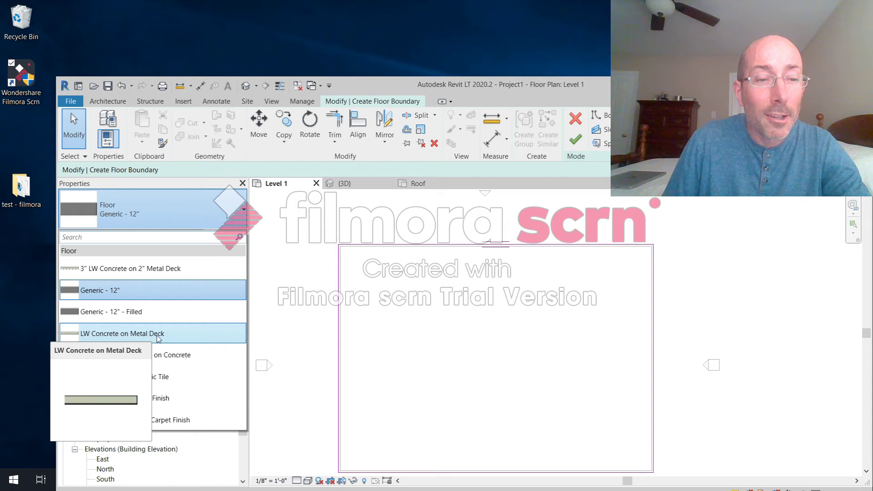
click(162, 334)
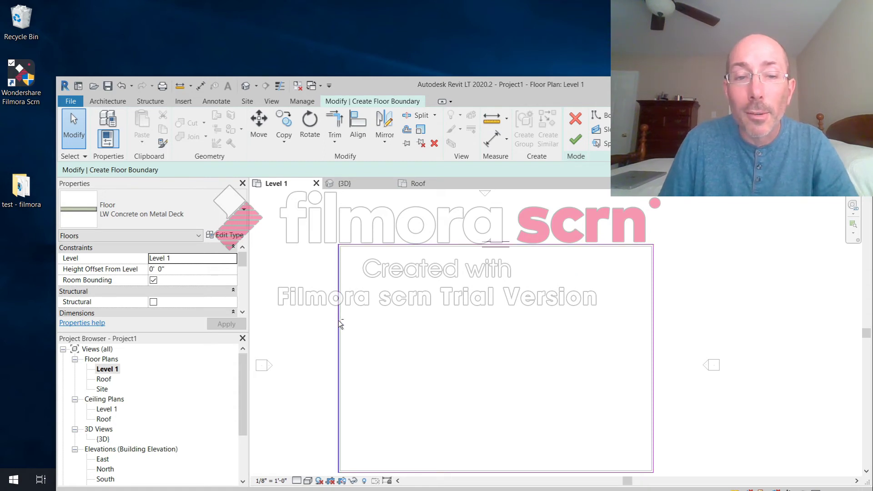
click(339, 347)
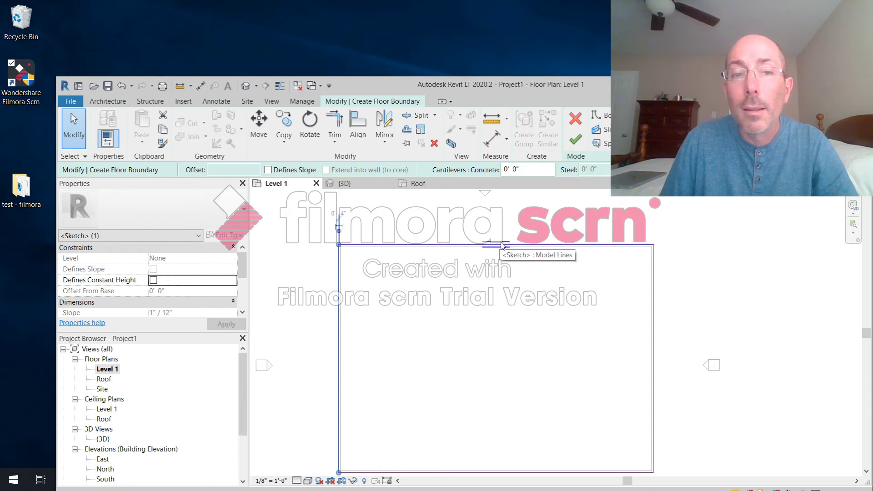
click(469, 246)
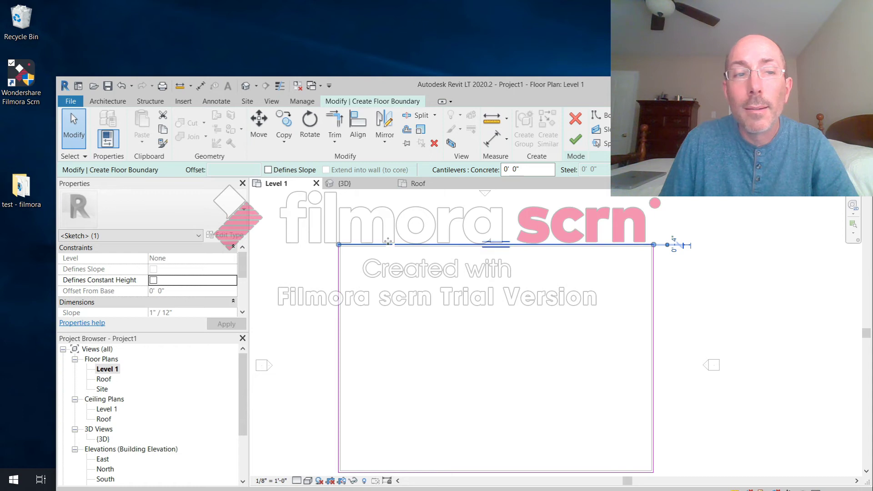
right_click(487, 247)
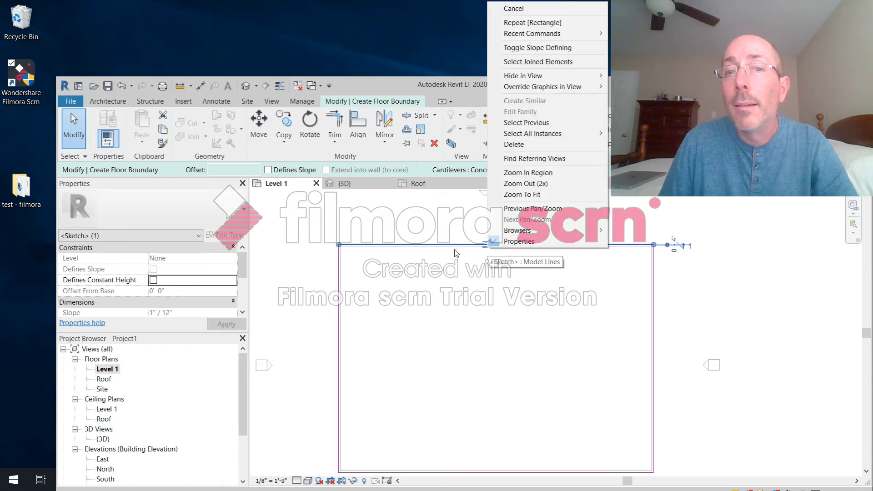
click(455, 302)
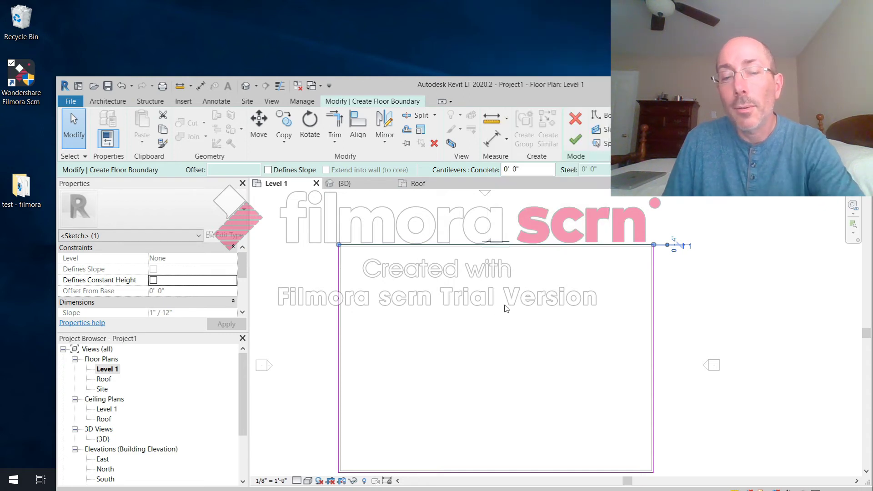
- Finish the floor boundary and check the new floor beneath the walls in the 3D view
scroll(506, 309, down, 2)
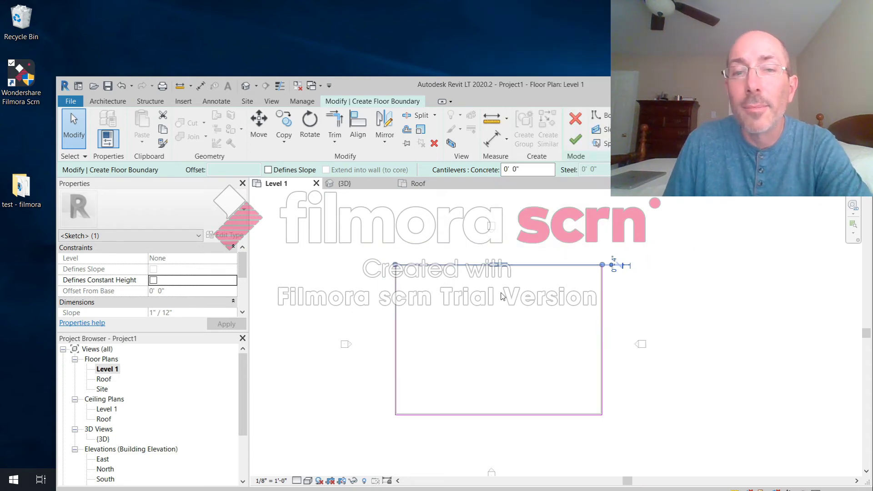
click(575, 140)
click(682, 299)
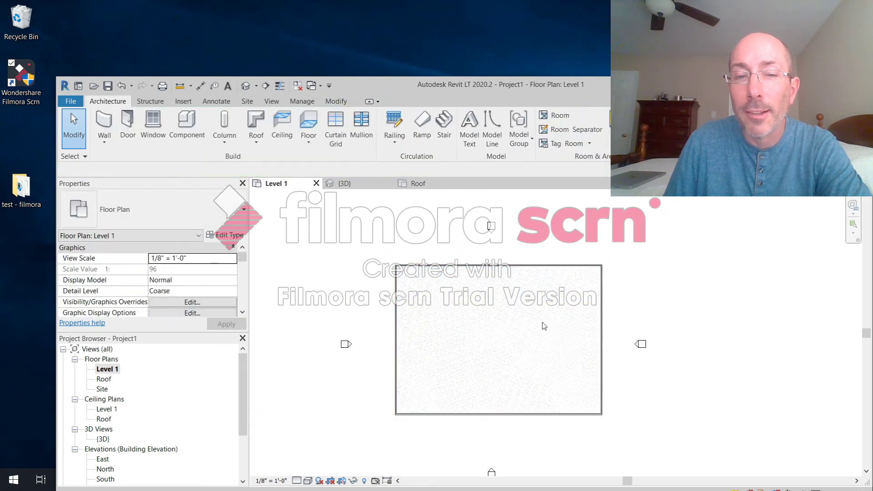
double_click(105, 439)
scroll(438, 393, up, 4)
scroll(453, 388, down, 5)
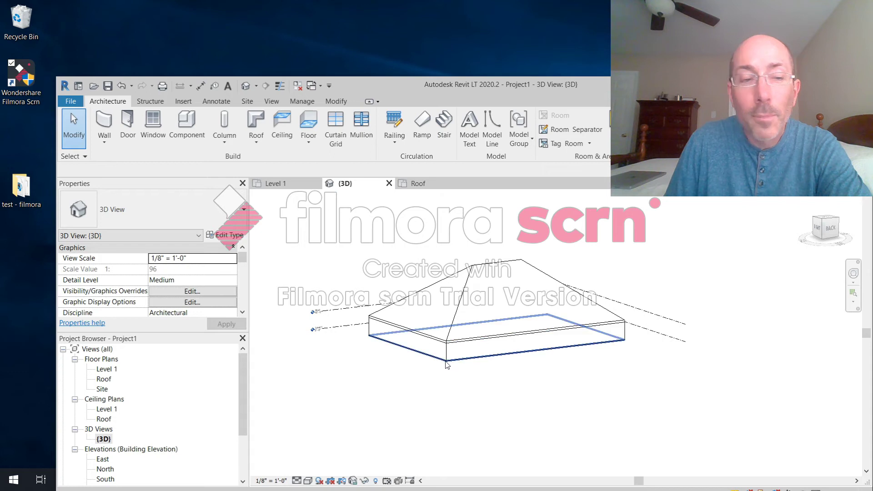
- Place two Window-Casement-Double 41" x 53" windows along the north wall on the Level 1 plan
double_click(105, 370)
scroll(443, 269, up, 4)
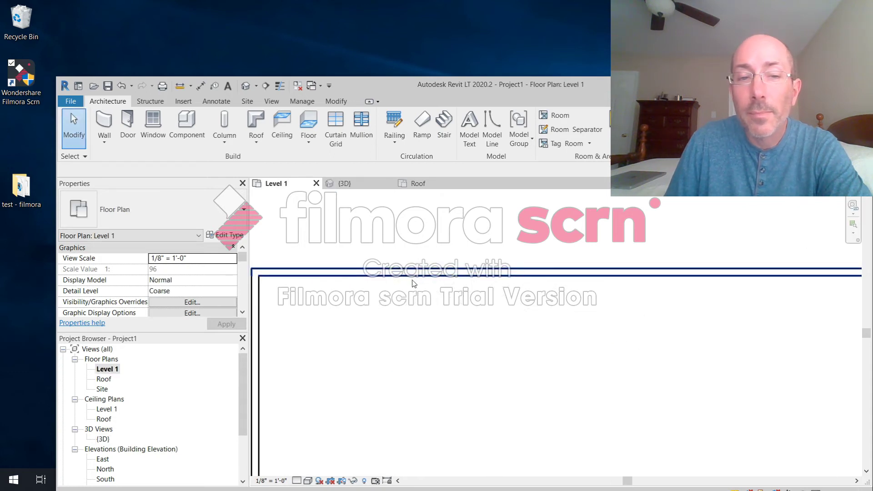
click(152, 127)
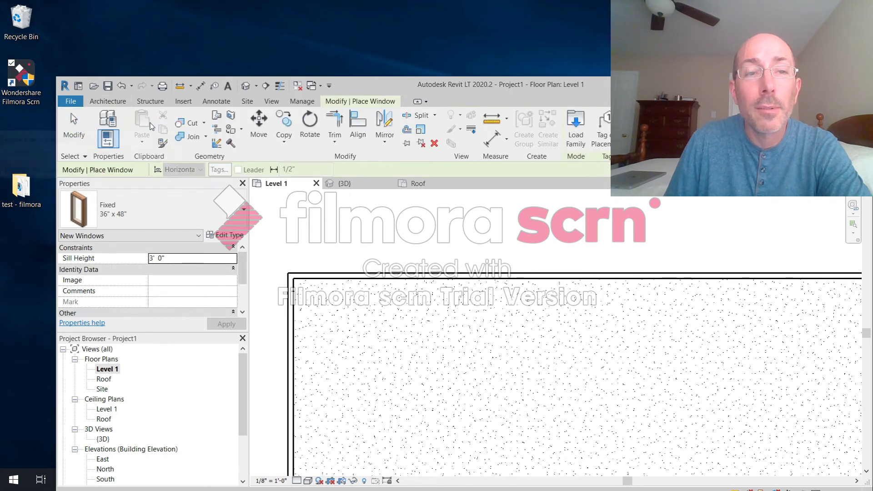
click(237, 213)
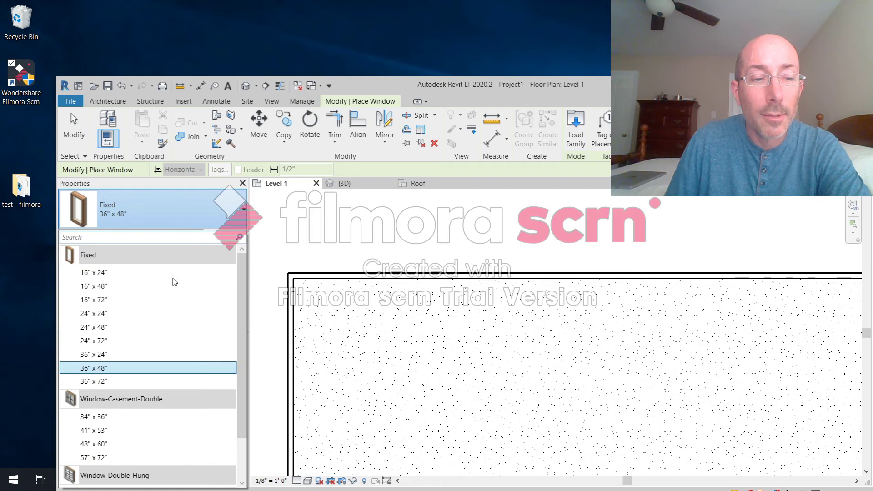
click(110, 431)
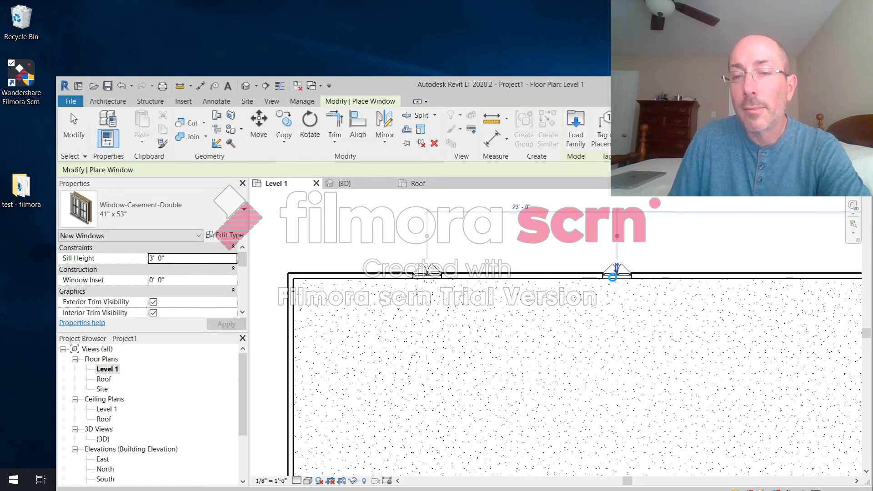
- Place two more casement windows on each of the west, south and east walls and end window placement
scroll(615, 274, down, 5)
middle_drag(540, 345, 411, 257)
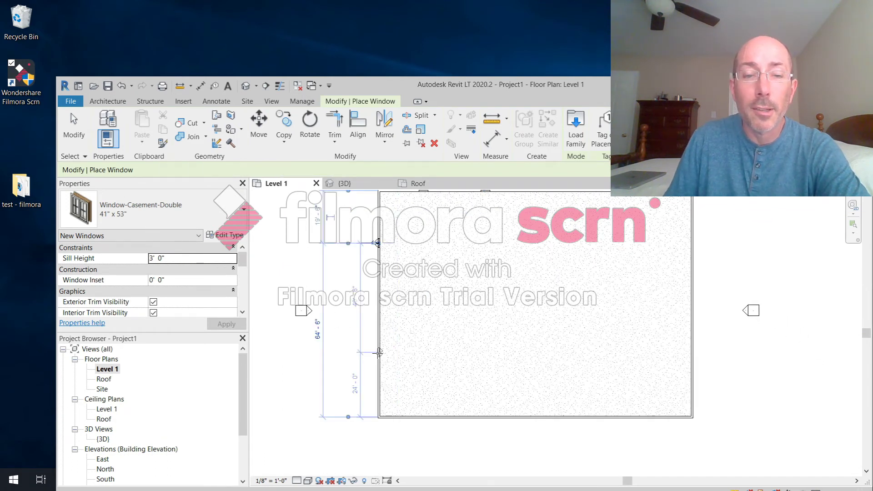
click(468, 416)
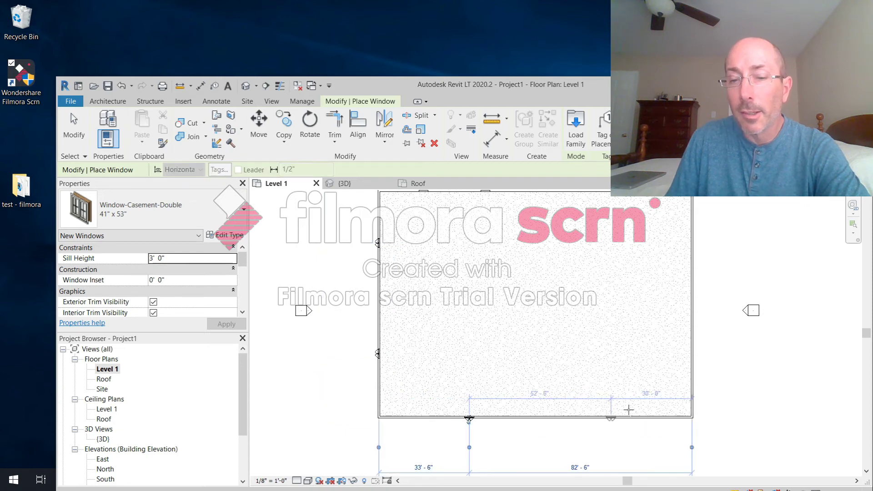
click(611, 415)
click(693, 341)
click(694, 232)
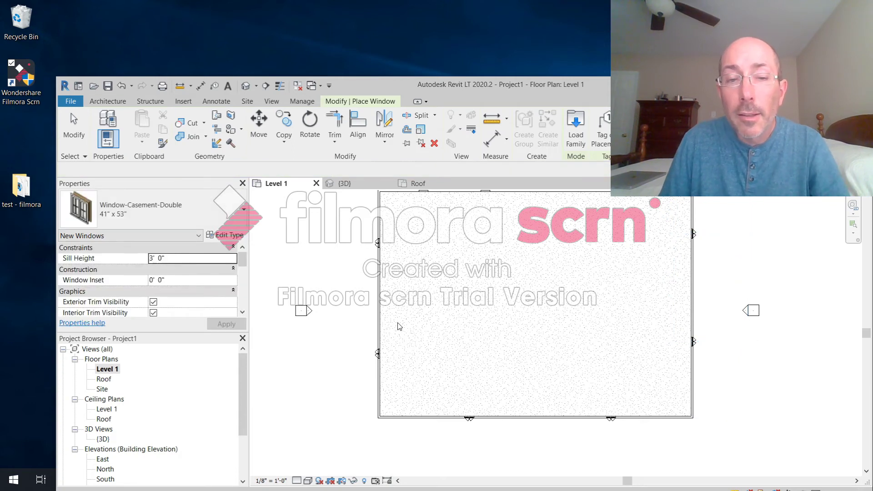
key(Escape)
key(Escape)
- Place a Single-Flush 36" x 84" door between the two windows on each of the west, south and east walls
click(375, 322)
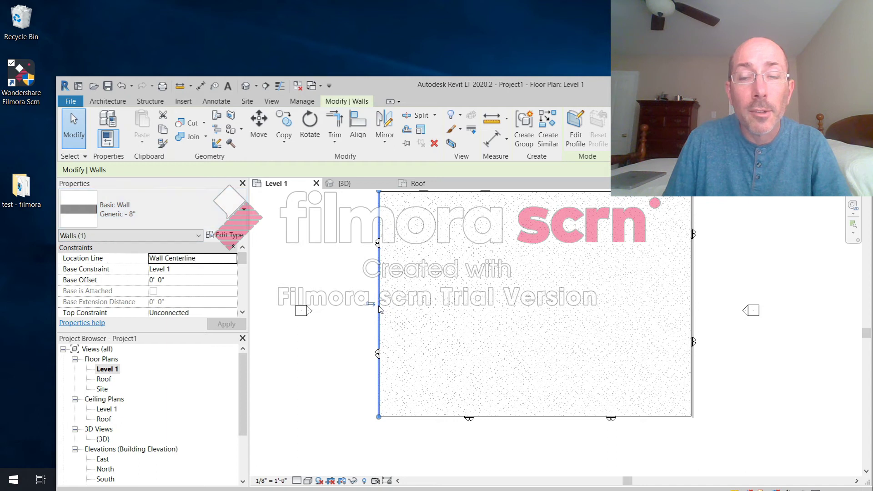
click(280, 286)
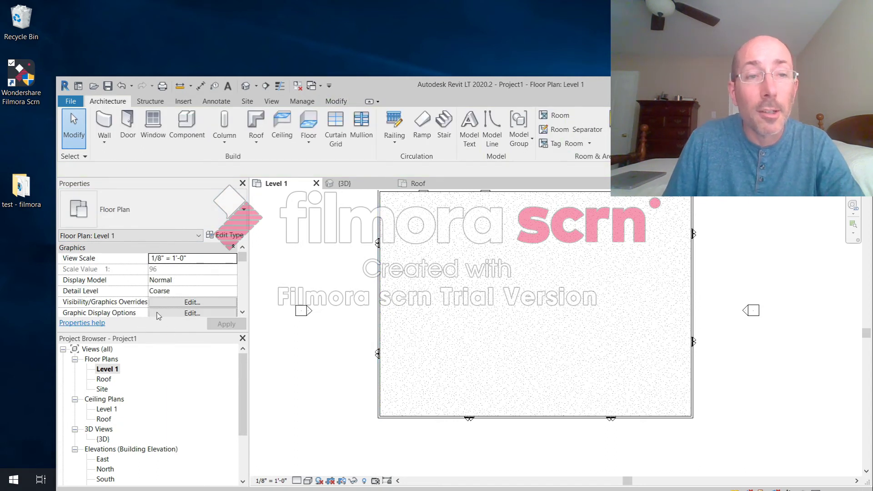
click(127, 129)
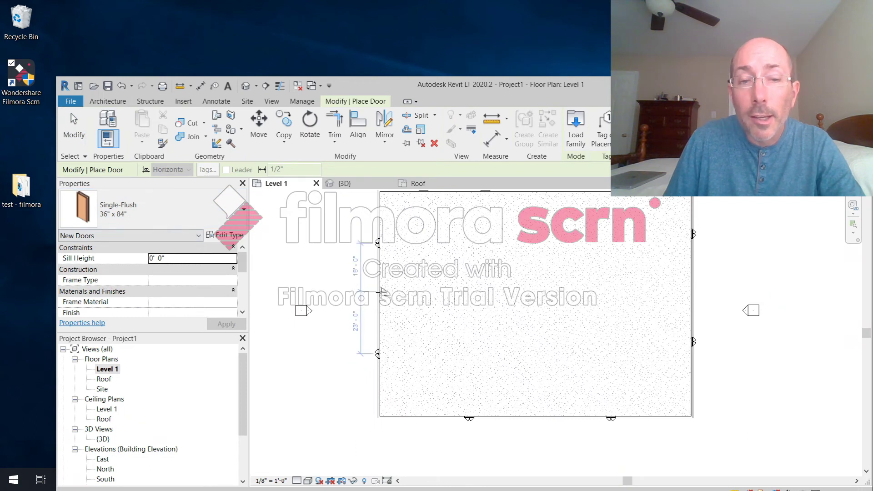
click(377, 298)
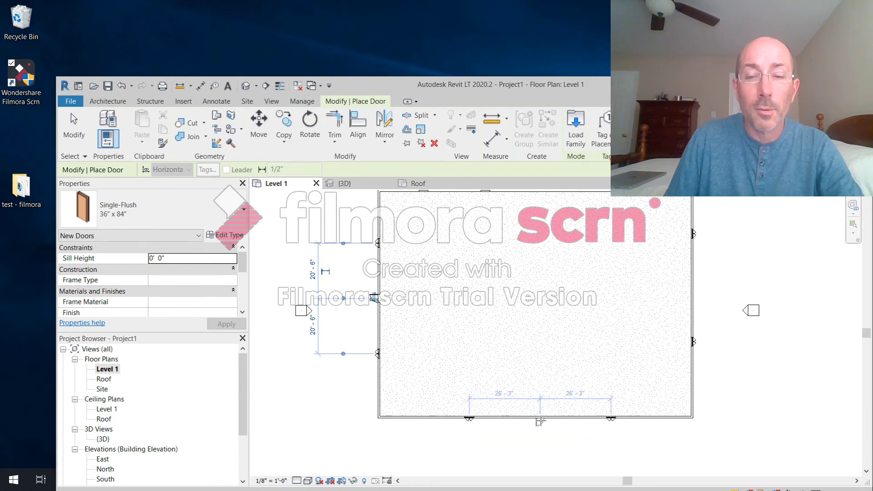
click(539, 421)
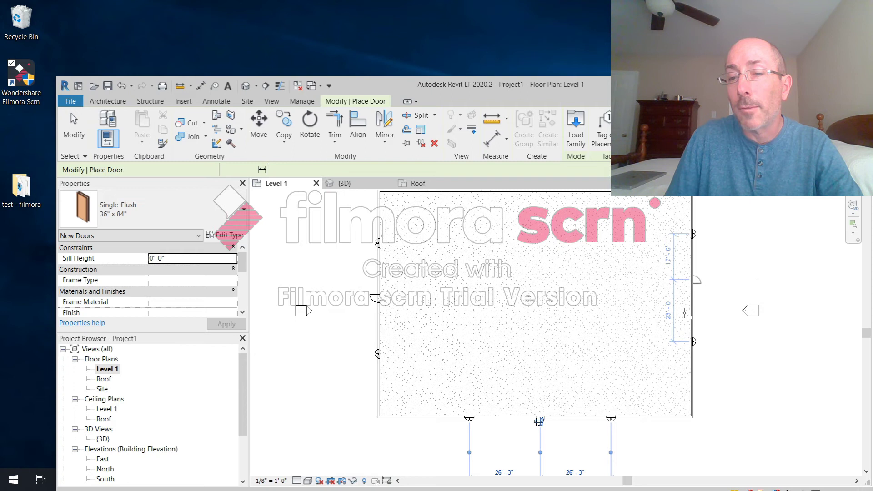
key(Escape)
key(Escape)
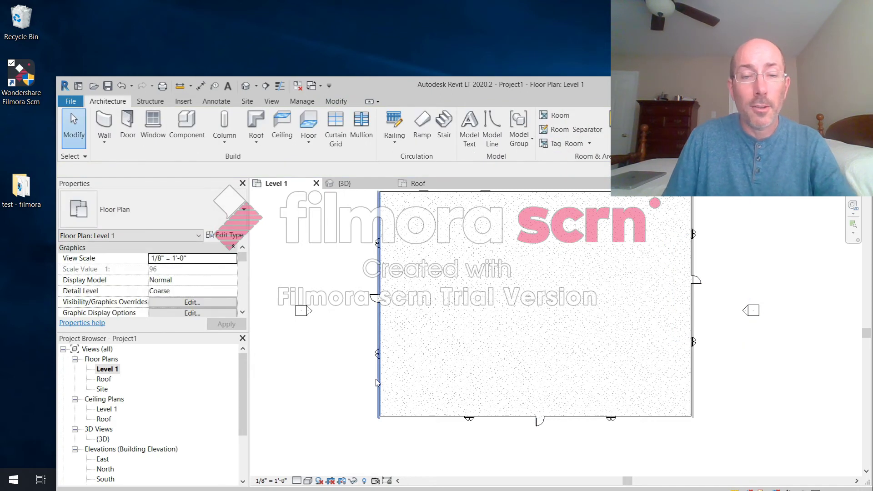
- Change the west wall's type to Exterior - Brick on Mtl. Stud
click(378, 383)
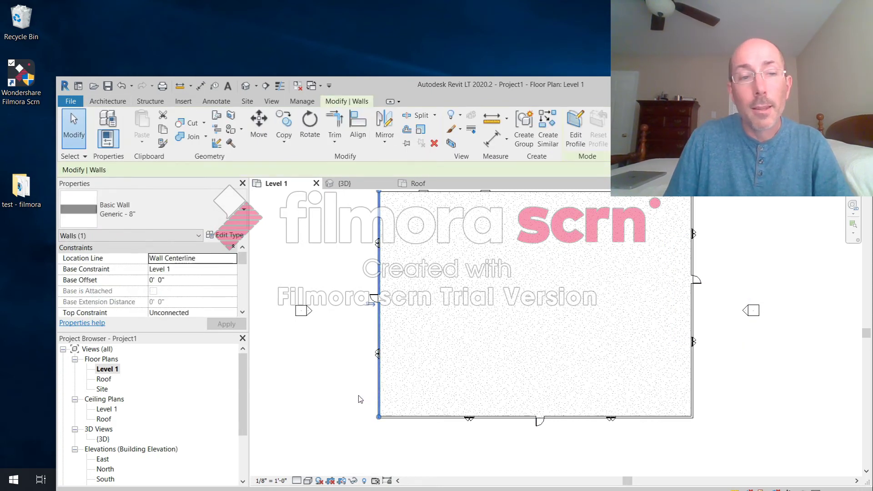
click(204, 211)
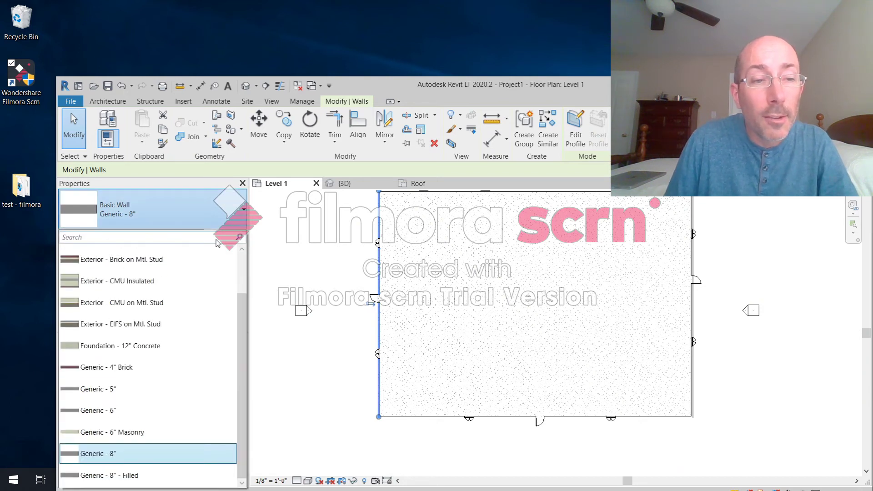
click(177, 262)
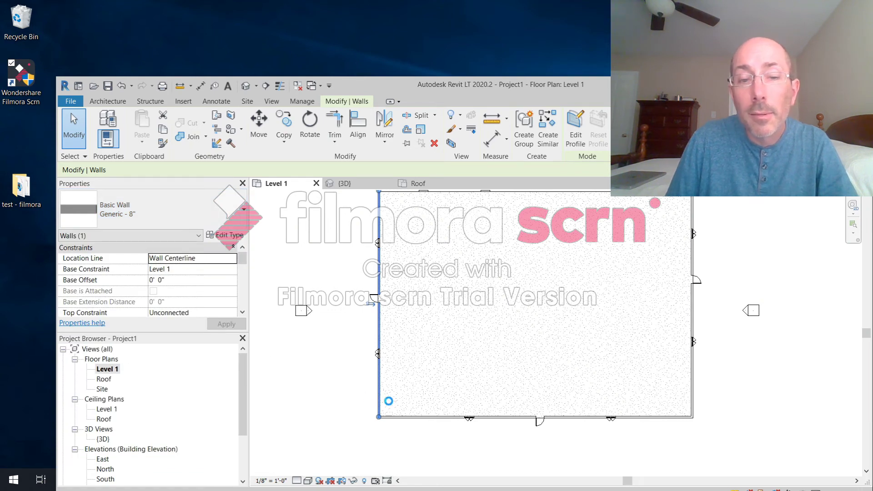
- Set the Level 1 plan's detail level to Fine
scroll(391, 415, up, 5)
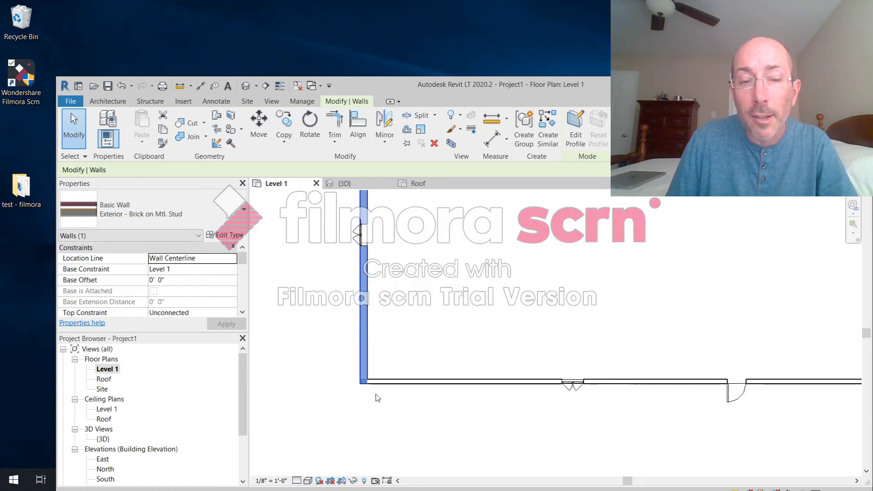
click(454, 404)
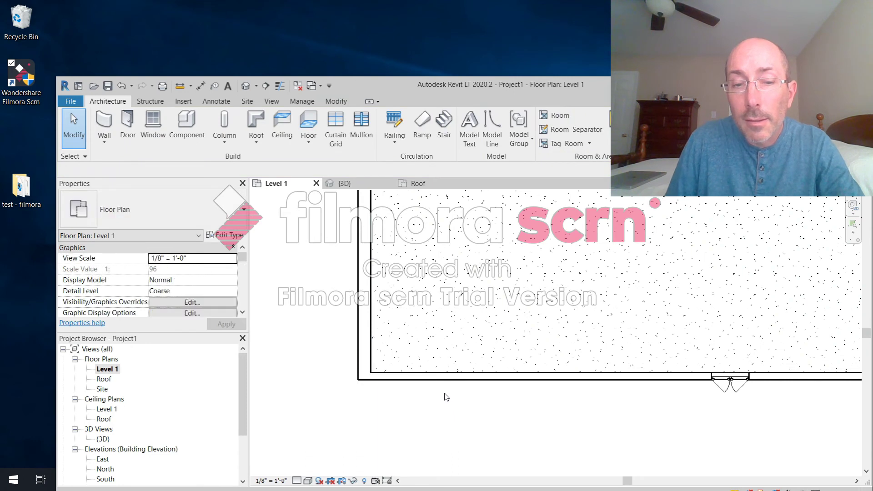
click(443, 383)
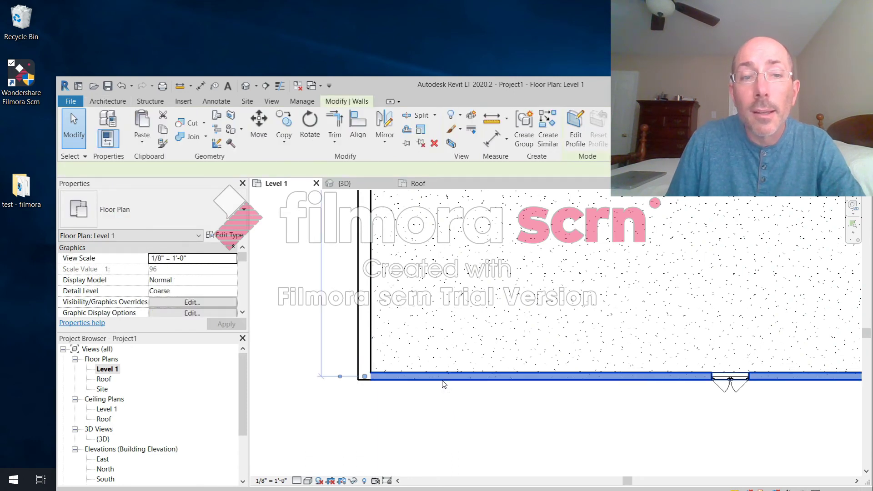
click(390, 390)
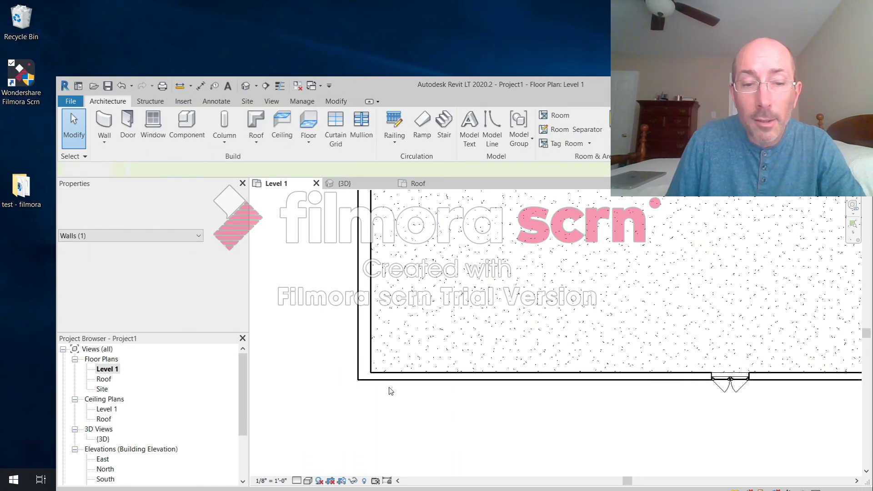
click(356, 335)
click(335, 420)
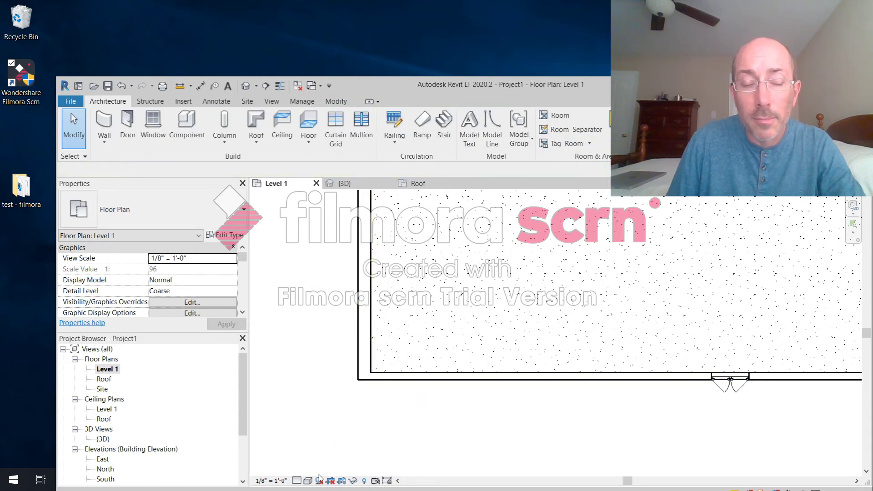
click(295, 481)
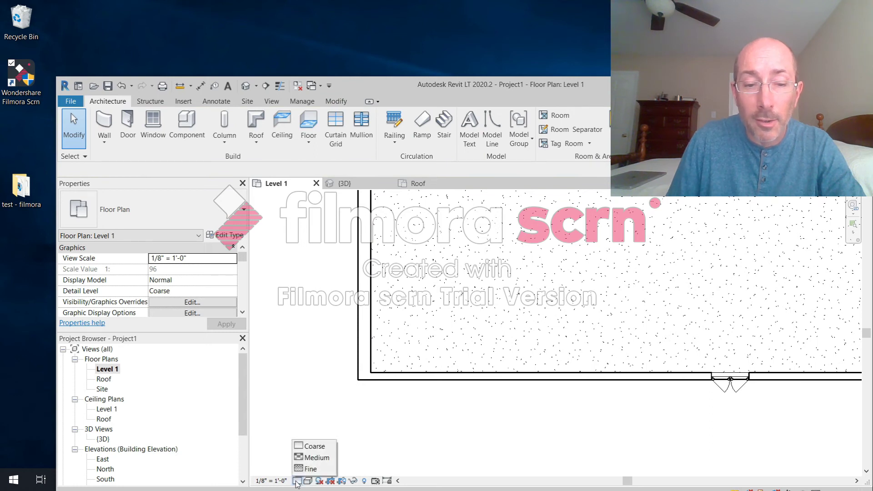
click(301, 469)
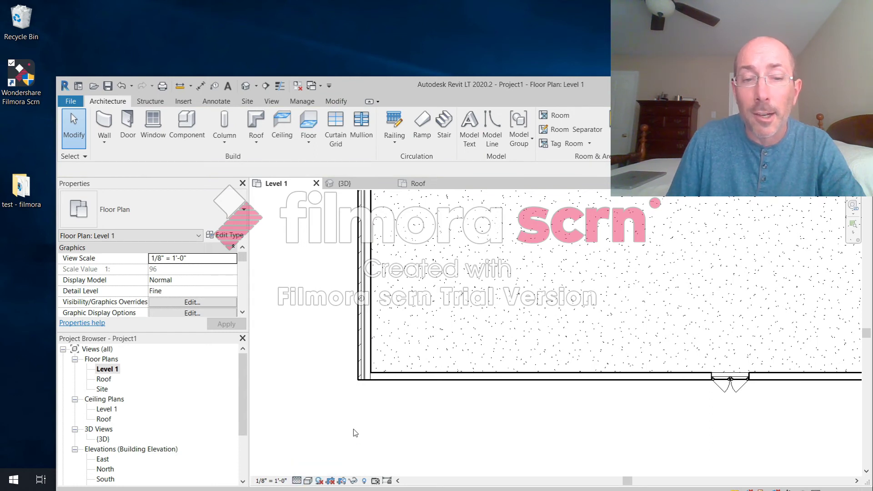
- Change the south wall's type to Exterior - Brick on Mtl. Stud
scroll(384, 397, up, 3)
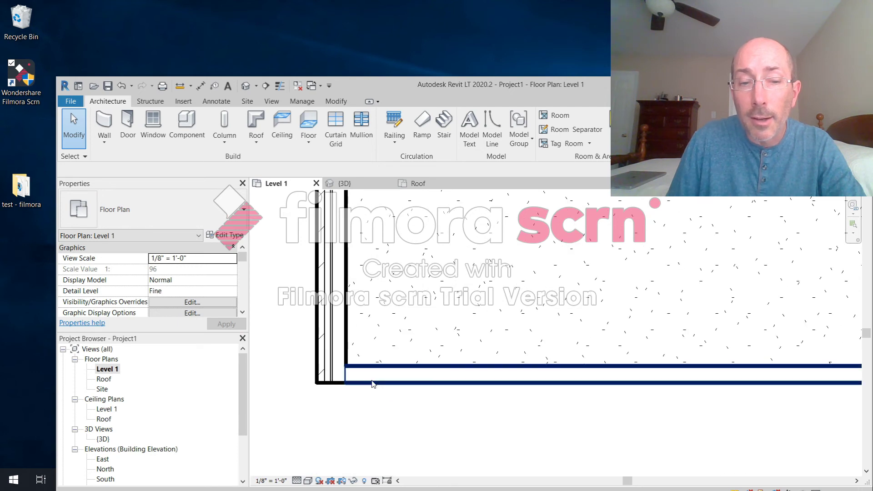
scroll(364, 375, up, 2)
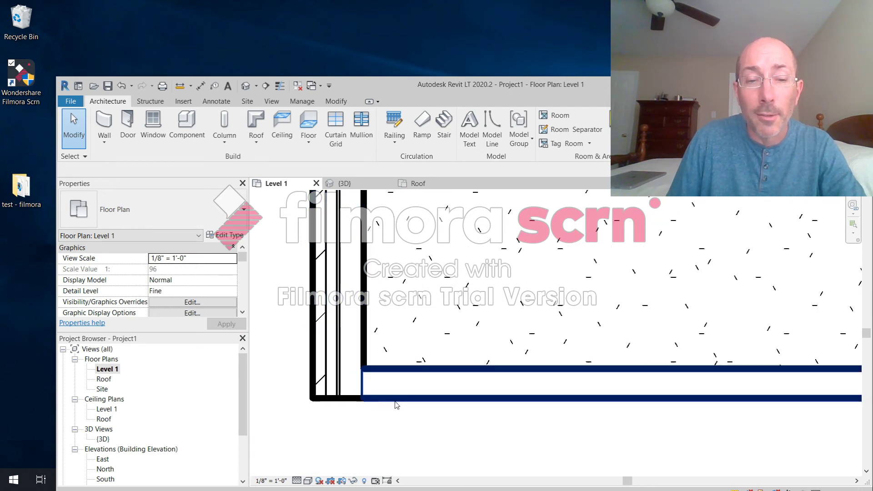
click(394, 403)
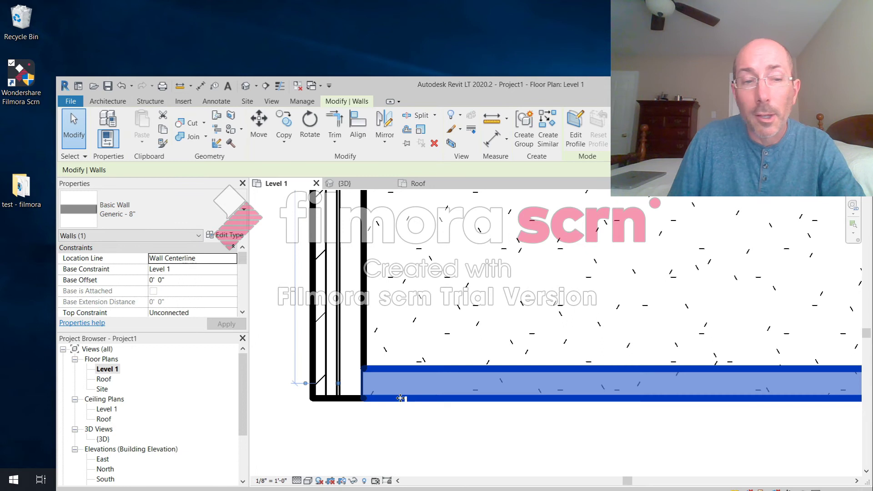
click(155, 210)
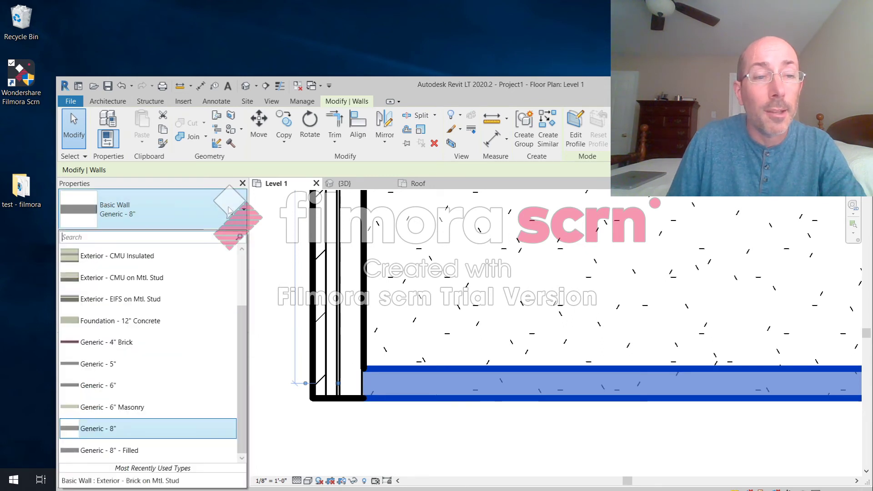
scroll(180, 298, up, 2)
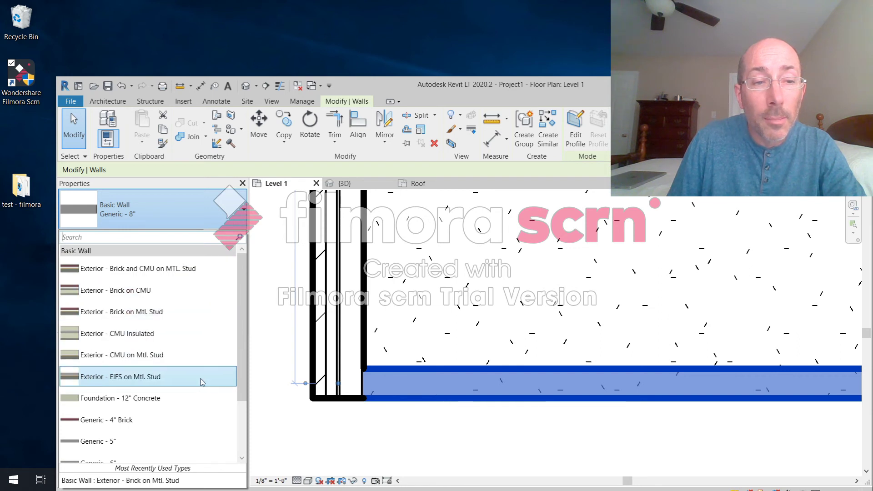
click(164, 313)
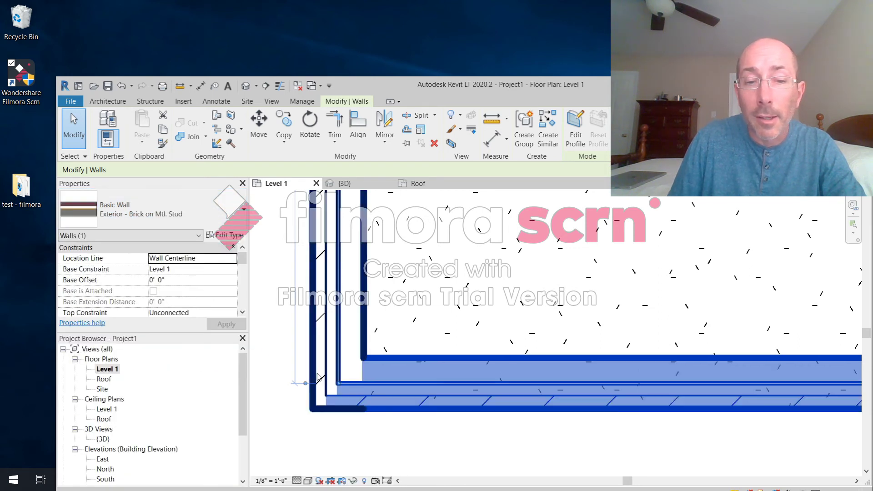
click(382, 436)
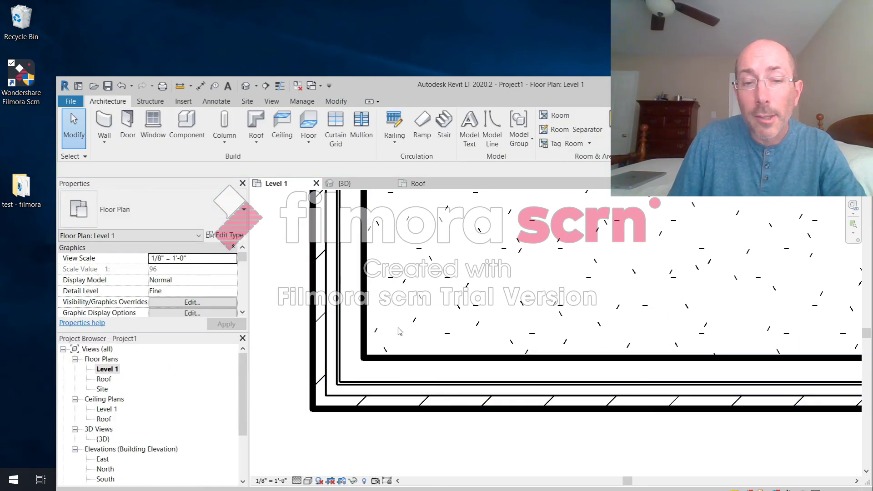
- Set the east wall's location line to Finish Face: Exterior
scroll(399, 332, down, 5)
scroll(627, 214, up, 4)
click(570, 252)
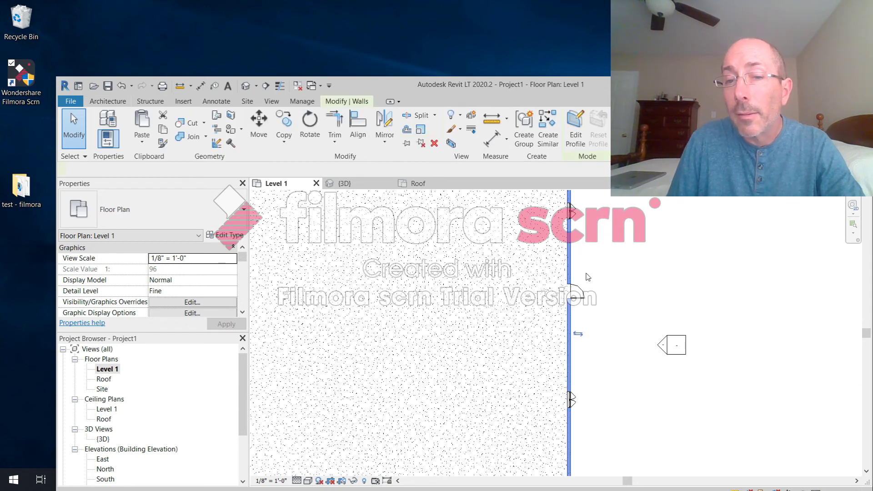
scroll(577, 344, up, 2)
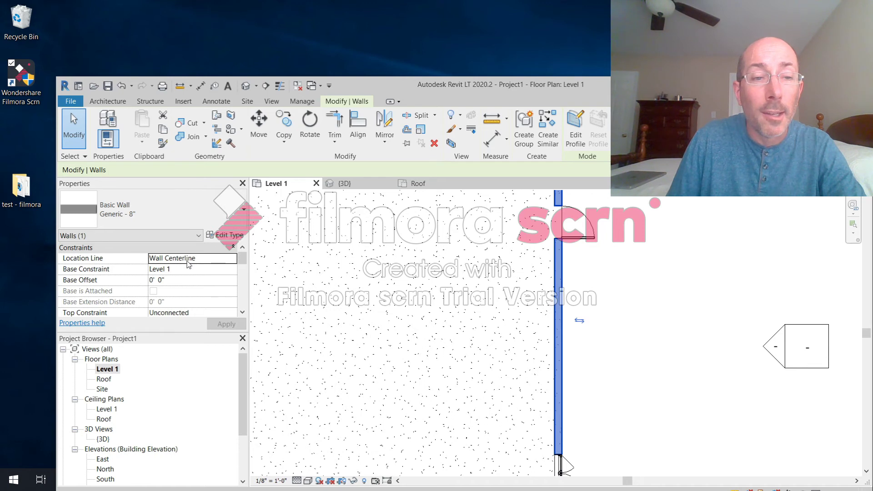
click(204, 263)
click(233, 258)
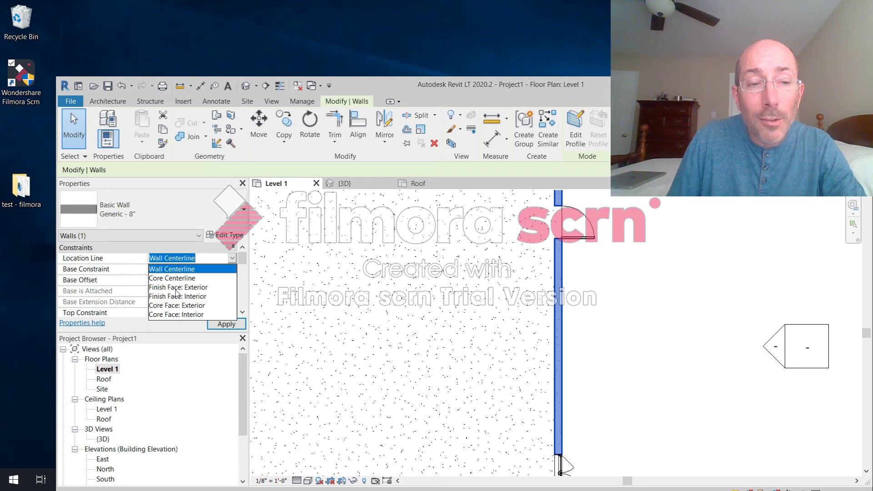
click(177, 287)
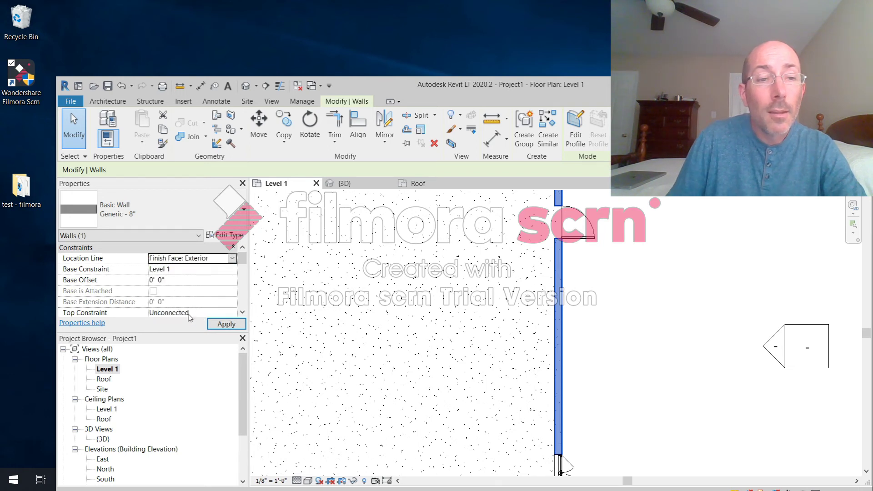
- Change the east wall's type to Exterior - EIFS on Mtl. Stud and inspect its layers in plan
click(212, 210)
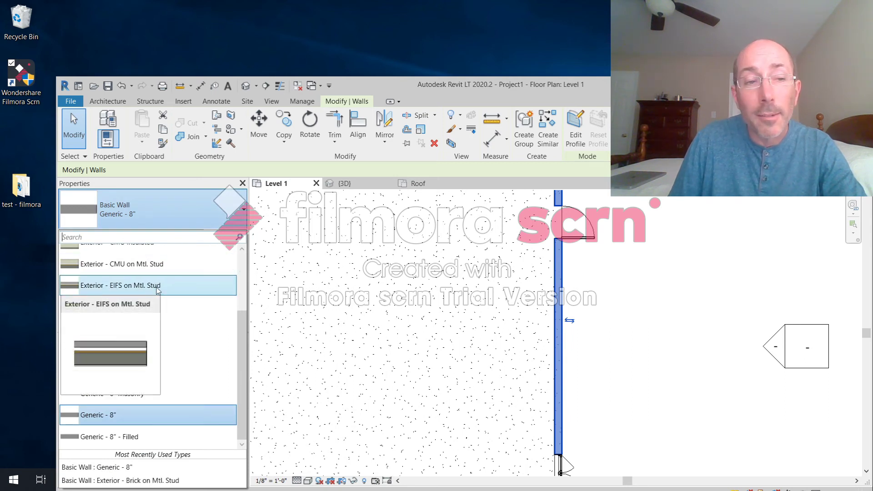
click(162, 288)
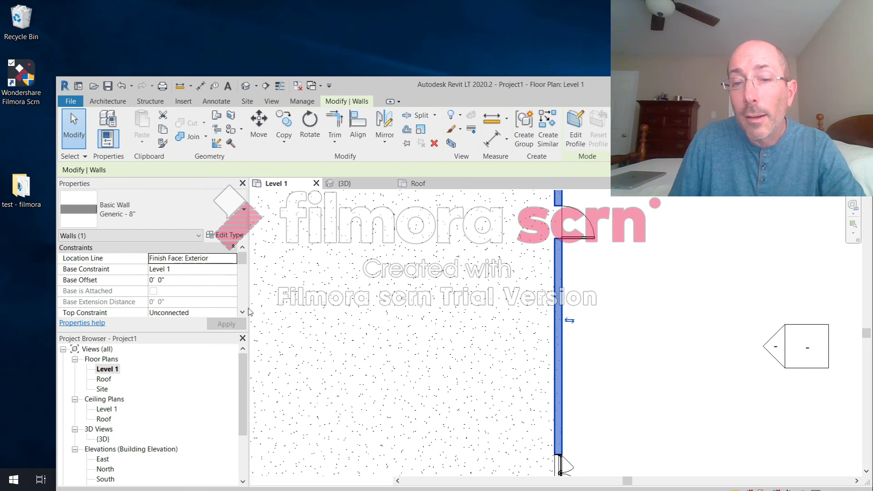
click(592, 353)
scroll(568, 332, up, 4)
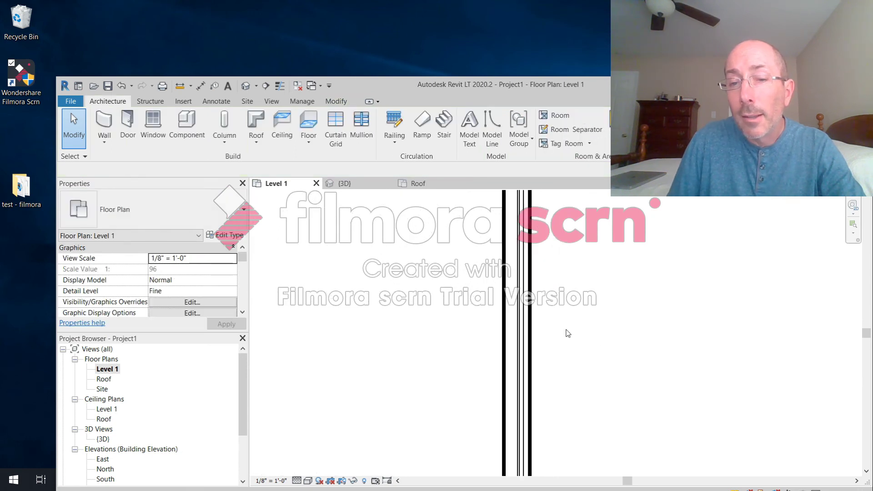
scroll(528, 309, up, 2)
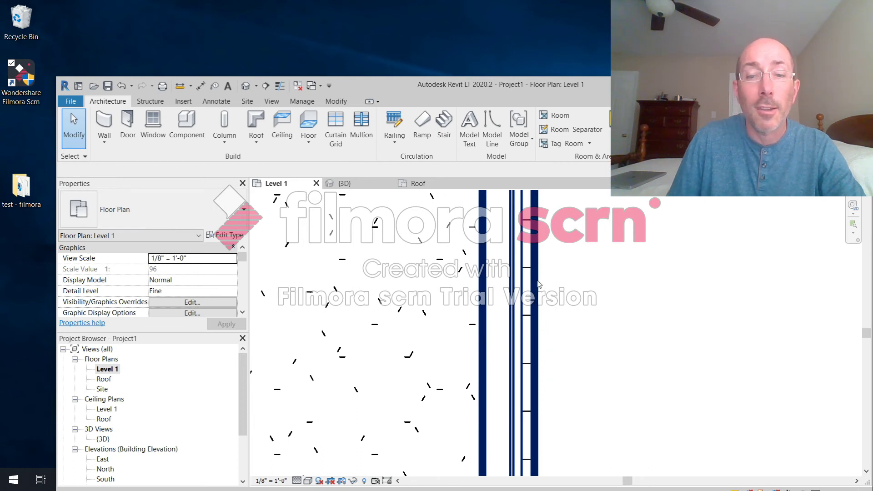
scroll(538, 320, down, 4)
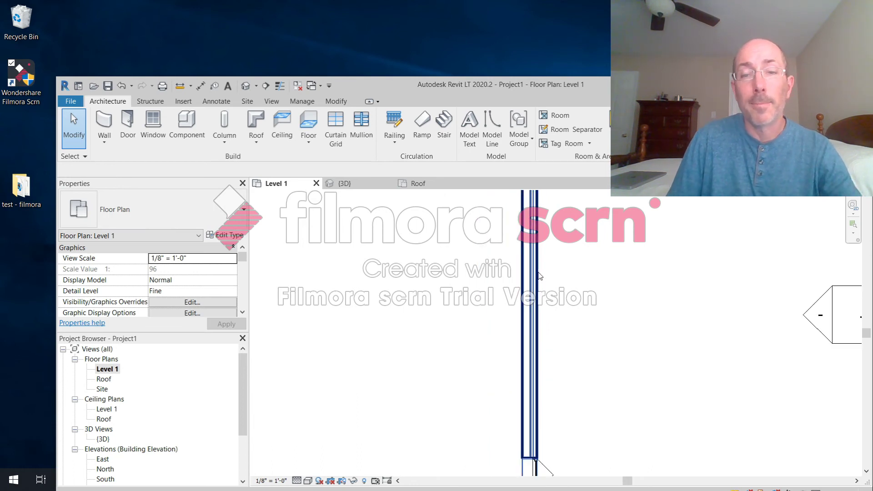
scroll(541, 282, down, 5)
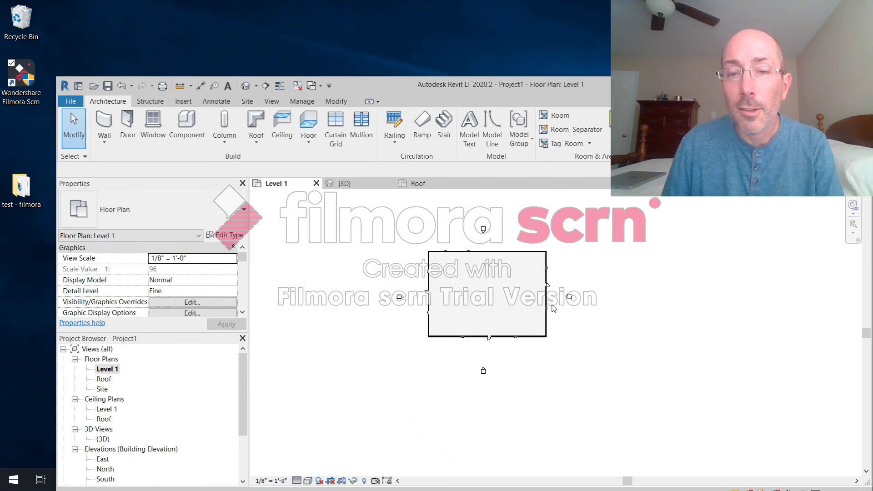
scroll(551, 306, up, 1)
- Open the {3D} view and examine the exterior surface of the building's north and west walls
double_click(103, 438)
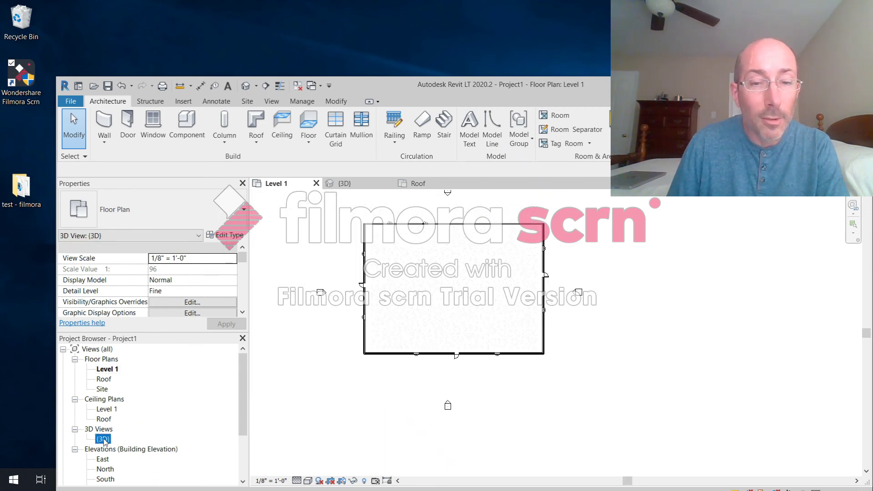
scroll(450, 360, up, 4)
scroll(450, 360, up, 2)
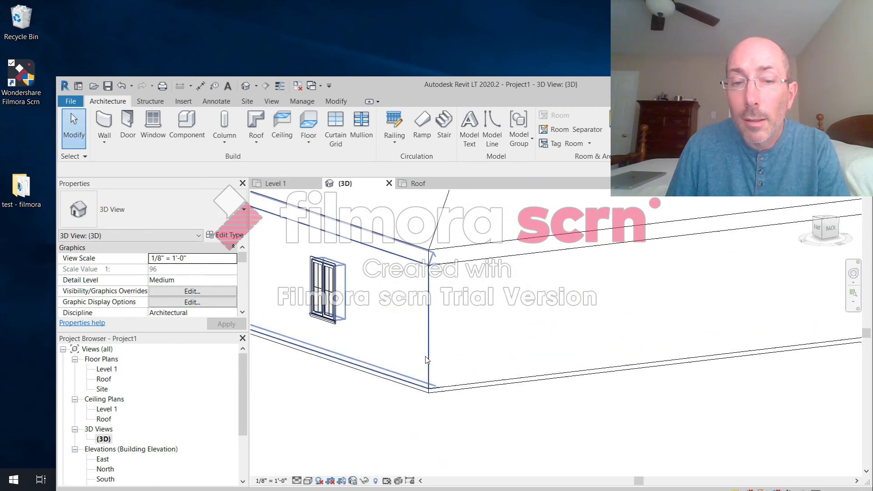
scroll(438, 399, down, 6)
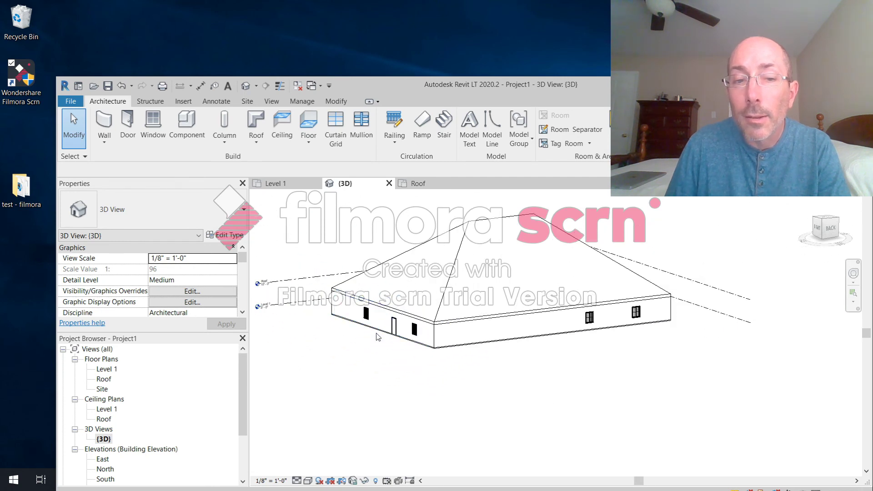
middle_drag(426, 364, 463, 376)
scroll(415, 282, up, 6)
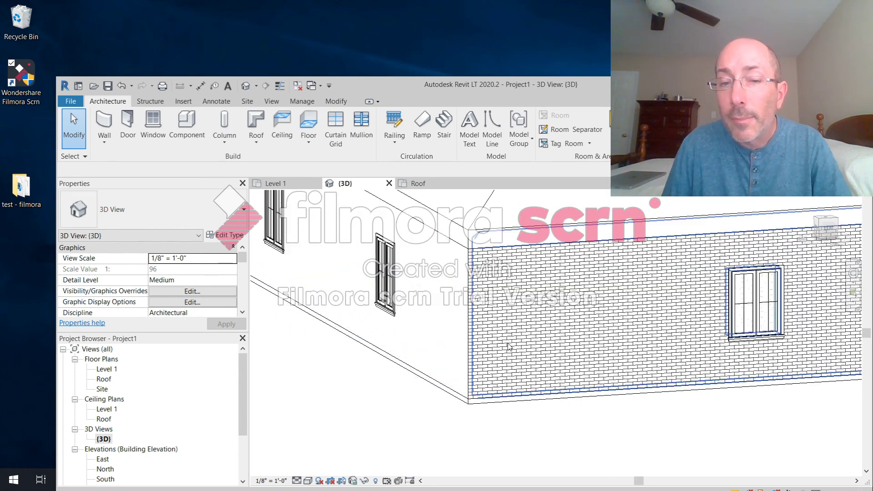
scroll(415, 282, down, 8)
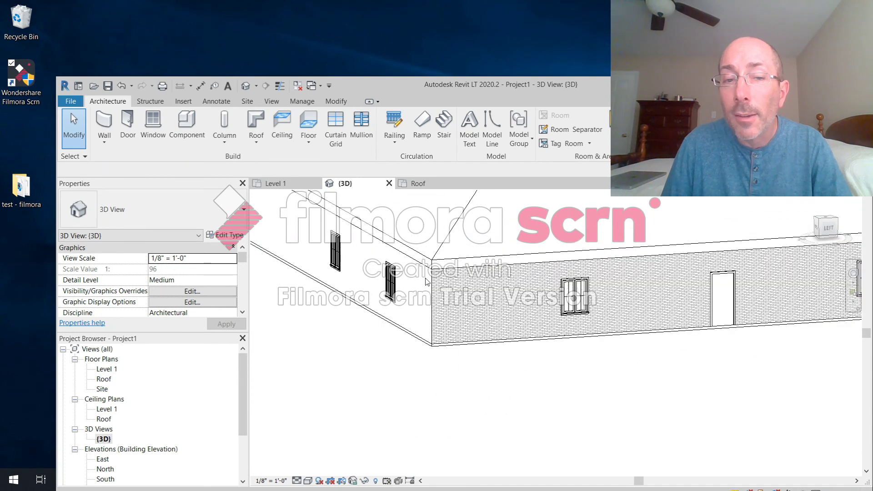
- Examine the south and east walls in 3D, including the corner where they meet
shift+middle_drag(483, 278, 410, 291)
scroll(413, 298, up, 6)
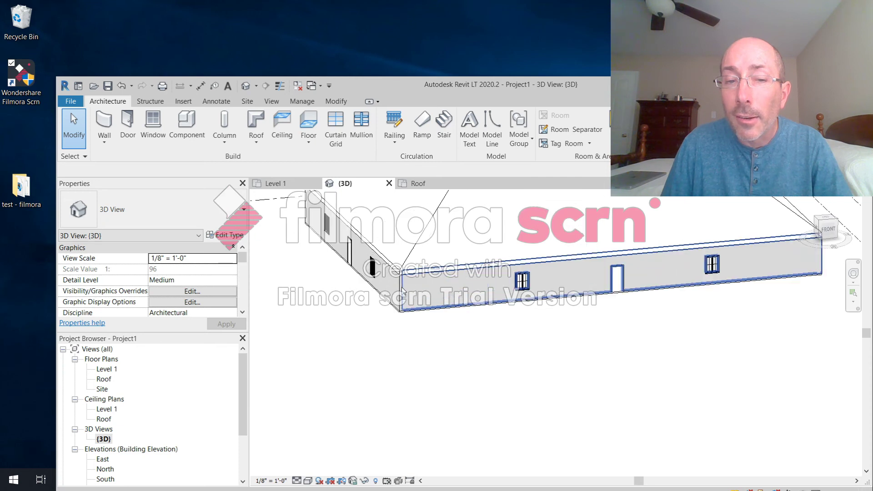
scroll(414, 300, down, 4)
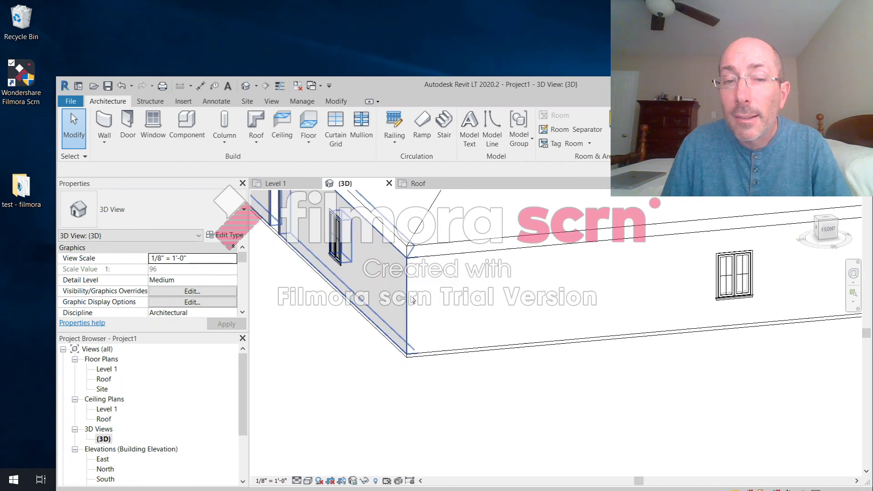
shift+middle_drag(748, 283, 633, 299)
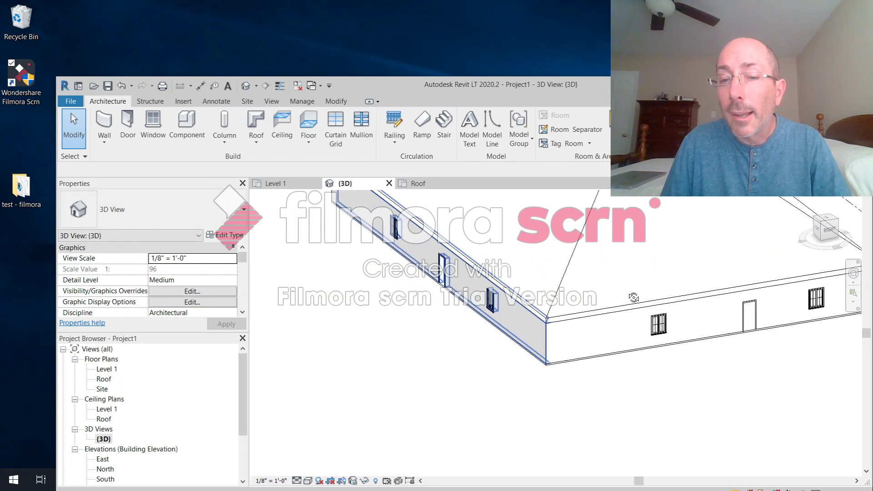
scroll(562, 352, up, 3)
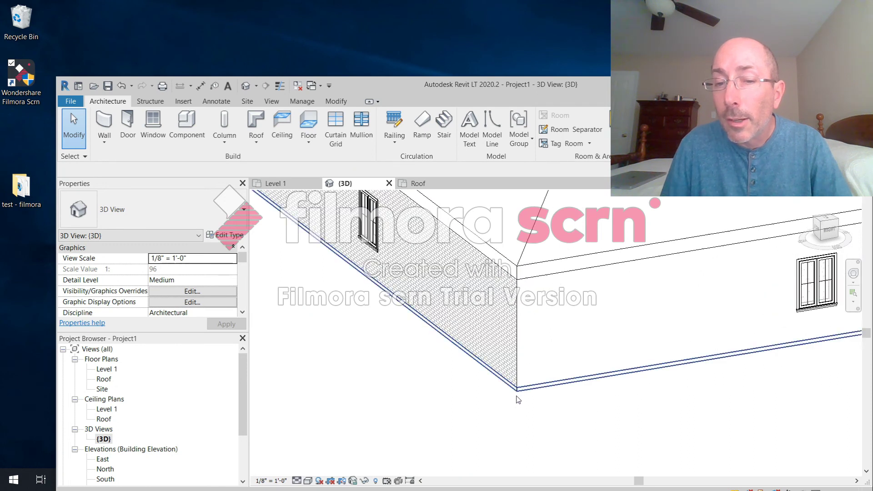
scroll(518, 398, up, 3)
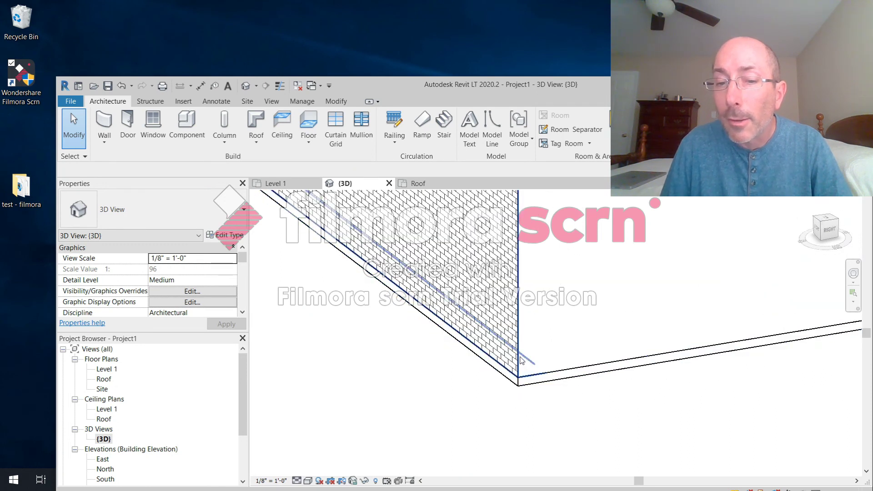
scroll(448, 362, down, 2)
scroll(445, 360, down, 2)
shift+middle_drag(725, 298, 623, 326)
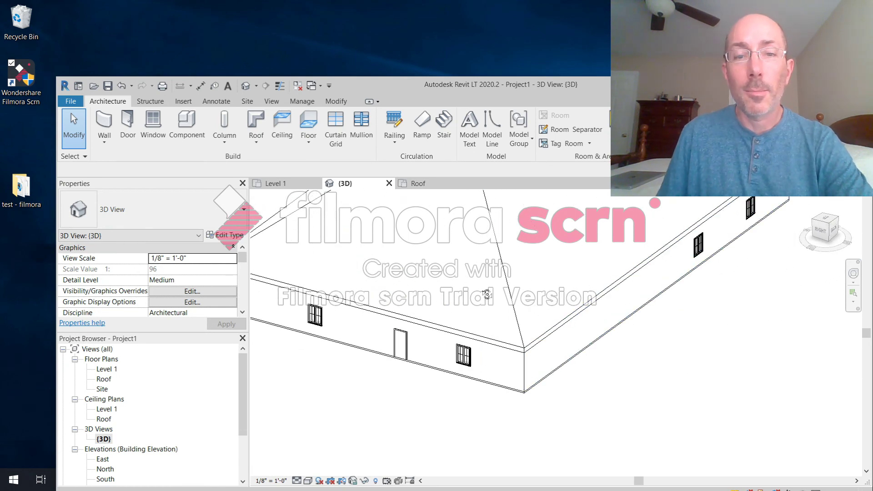
drag(407, 86, 309, 69)
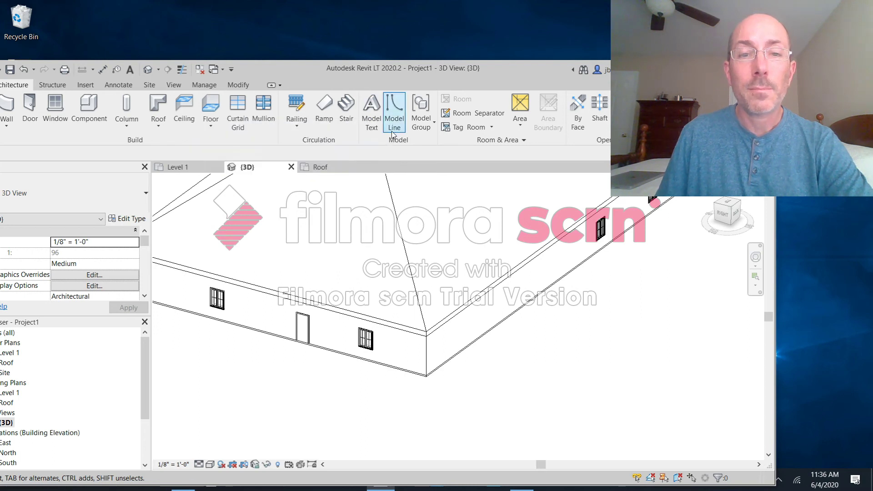
drag(342, 68, 440, 56)
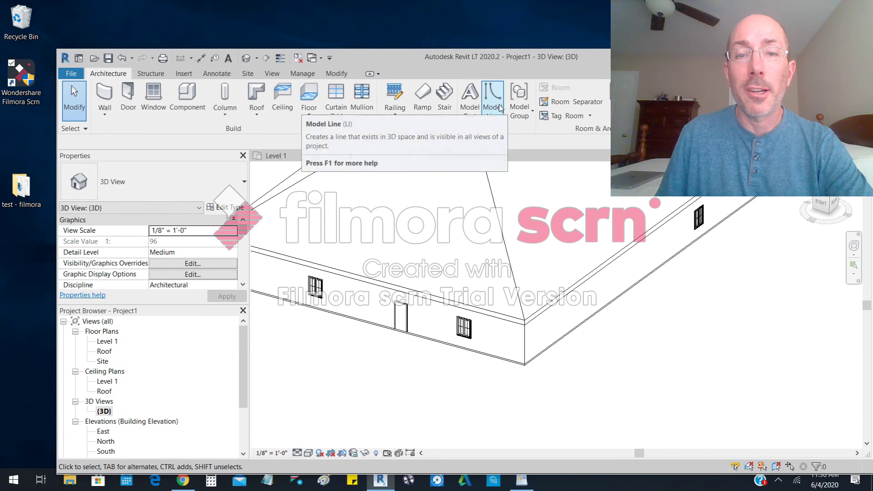
click(216, 74)
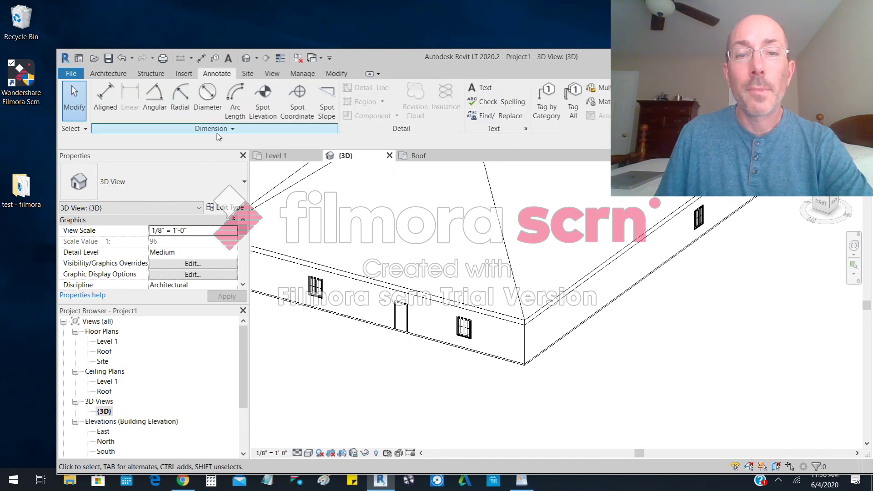
- In the Level 1 floor plan, draw two crossing diagonal detail lines in Thin Lines style outside the building's east wall
double_click(107, 341)
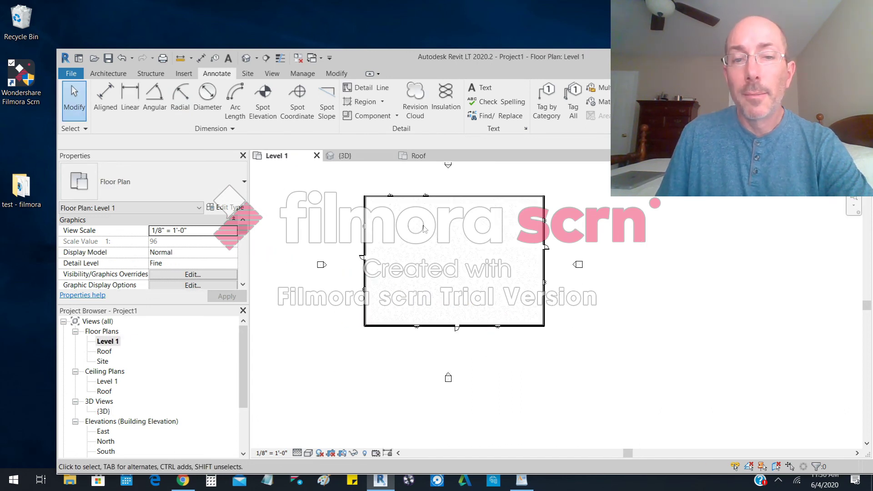
scroll(500, 203, up, 2)
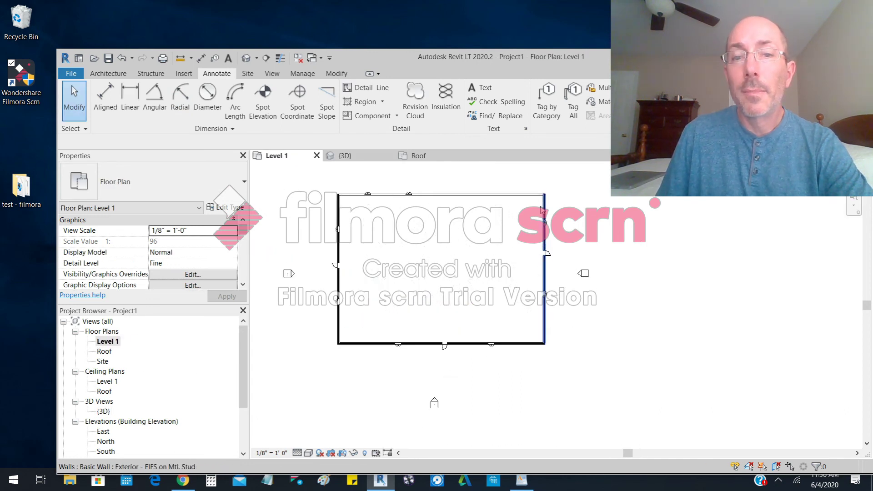
click(107, 73)
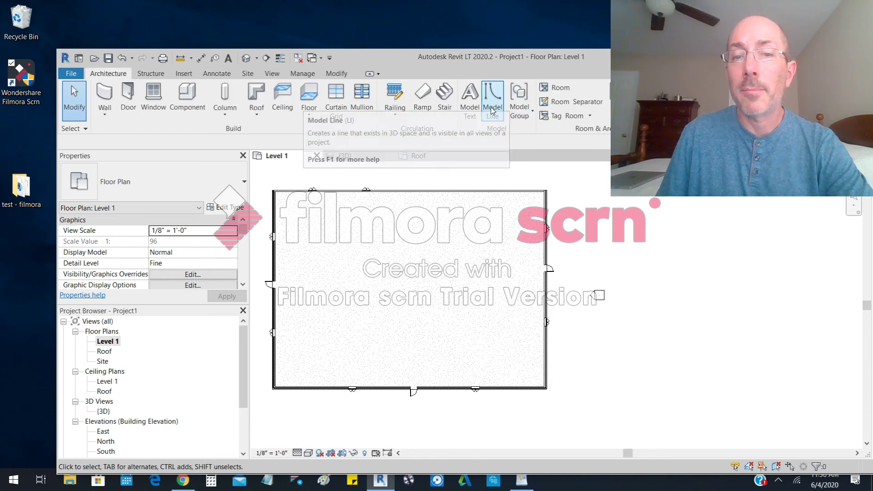
click(218, 74)
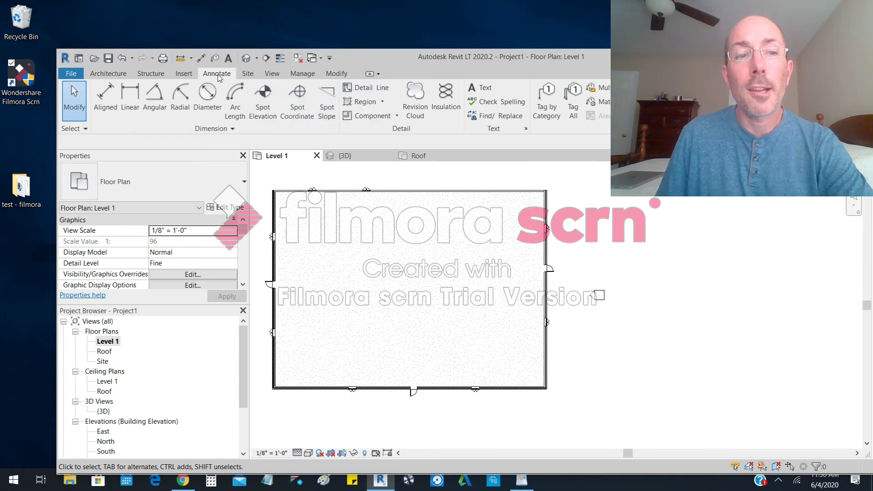
click(366, 88)
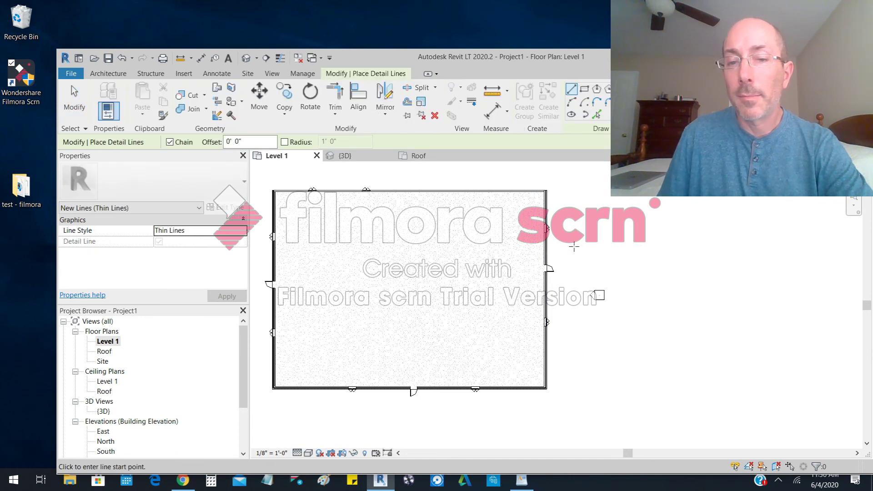
click(569, 223)
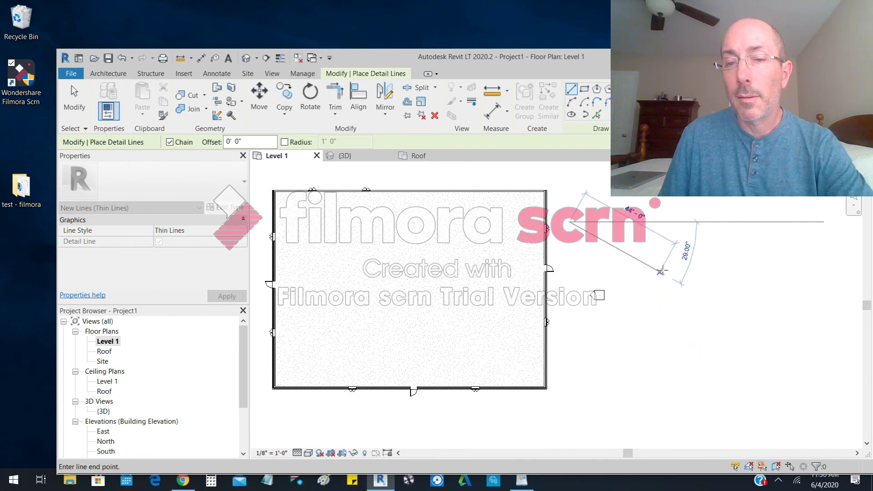
click(662, 314)
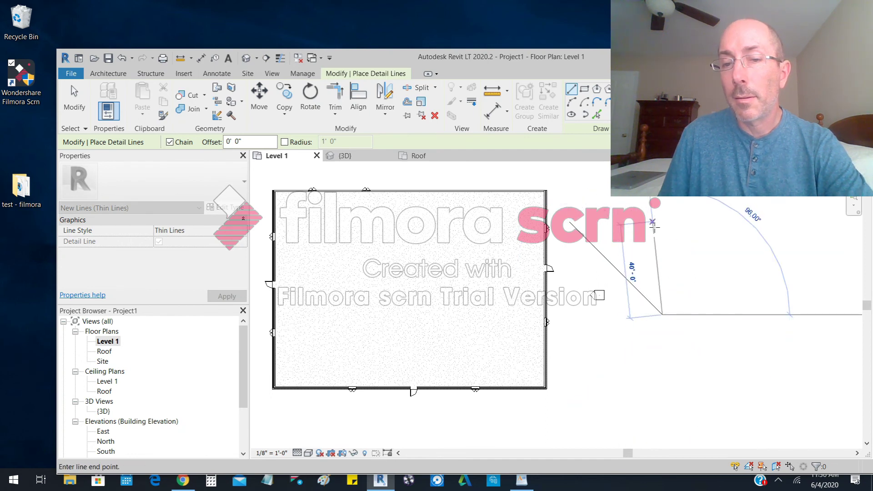
key(Escape)
key(Escape)
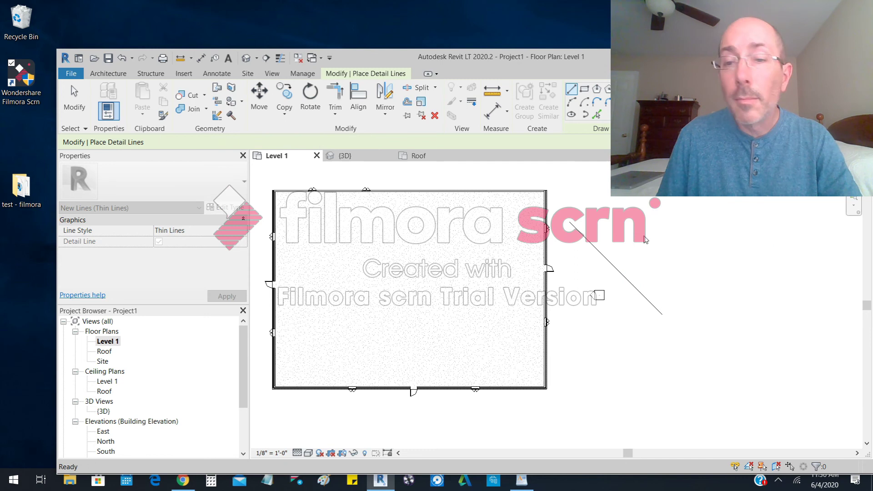
click(654, 213)
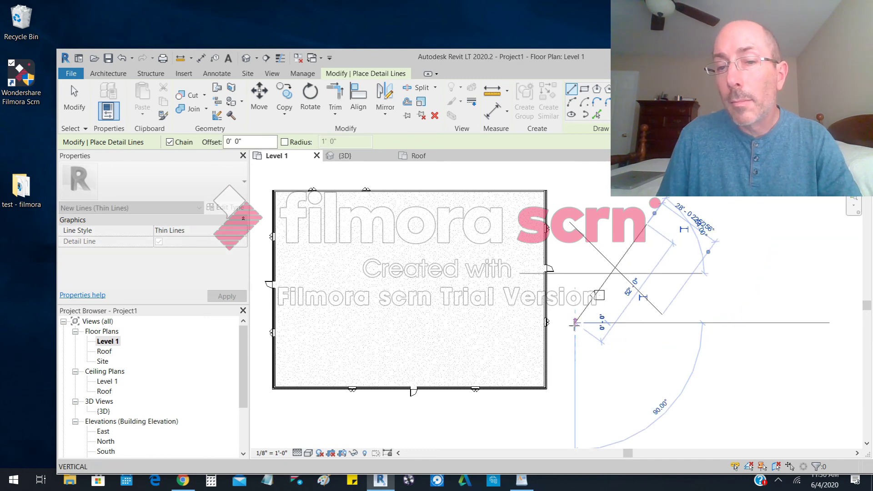
key(Escape)
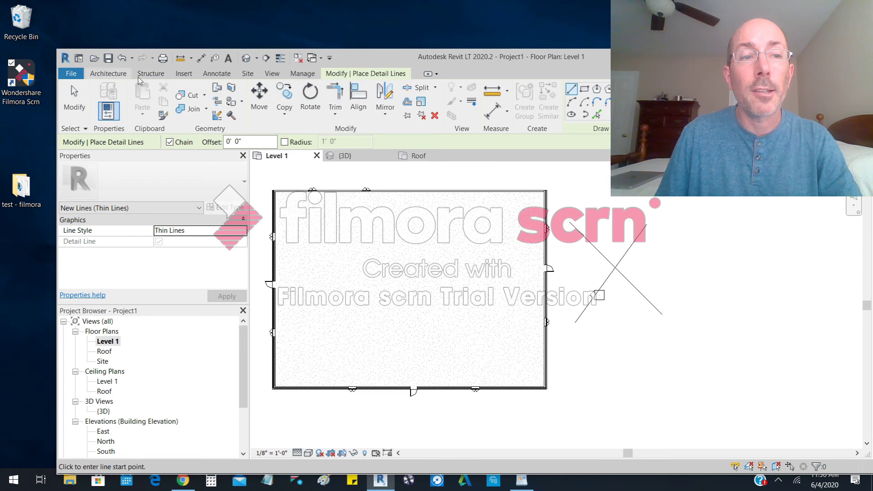
- Draw two horizontal detail lines eastward from the east wall, one near its north end and one about 20' from its south end
click(216, 73)
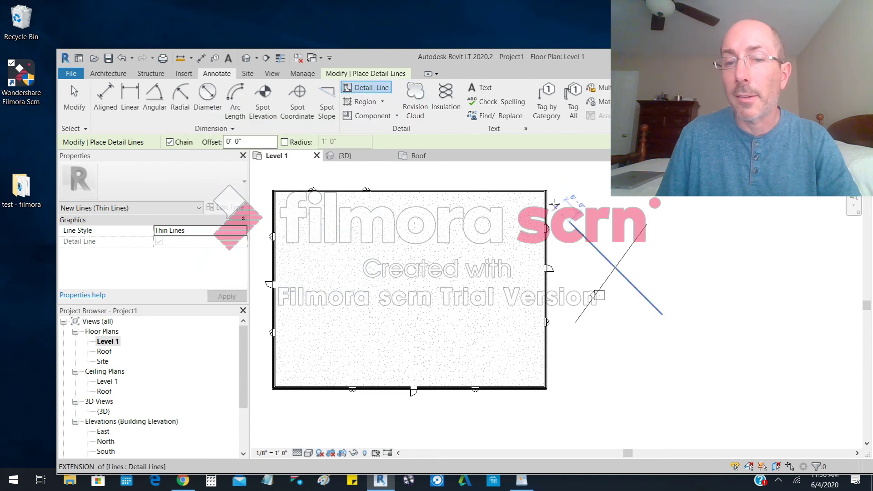
click(548, 199)
click(799, 199)
key(Escape)
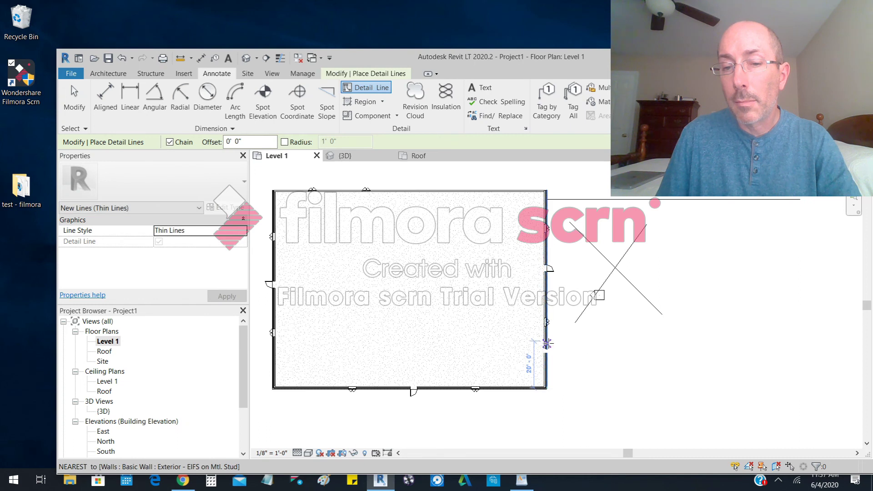
click(545, 342)
key(Escape)
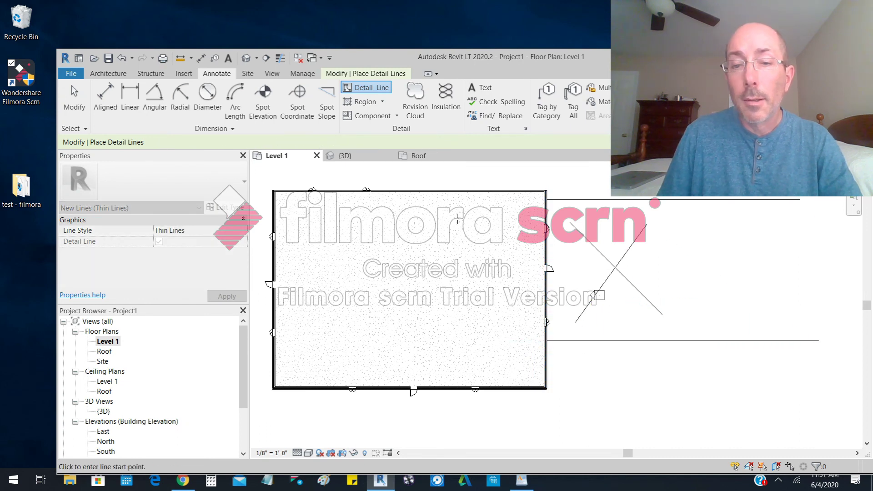
- Draw a model line rectangle about 92' by 64' on Level 1, extending south from the building's south wall
scroll(457, 219, down, 2)
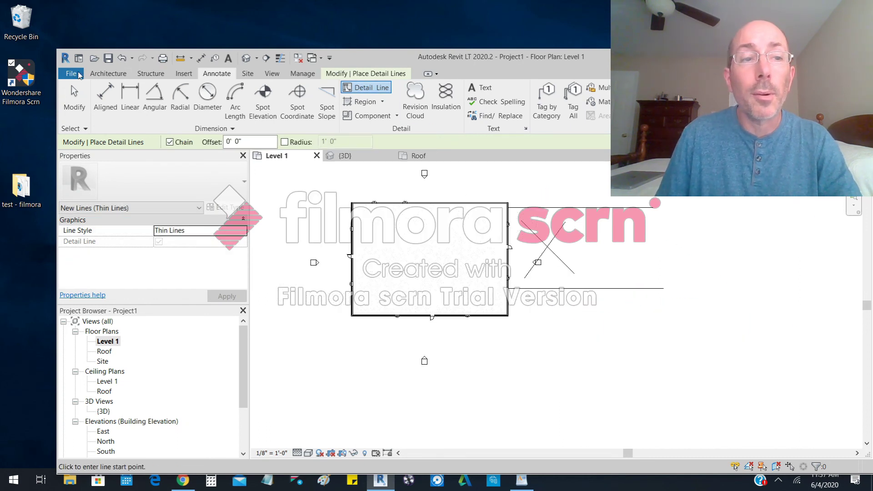
click(108, 74)
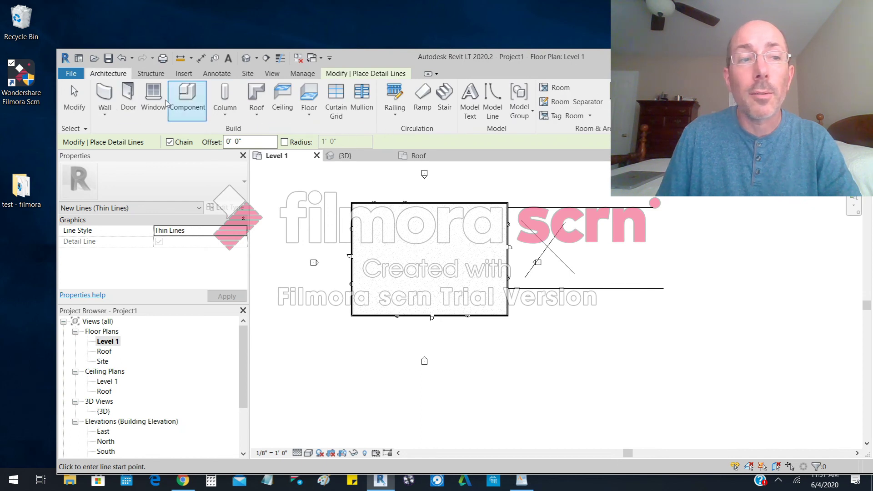
click(492, 98)
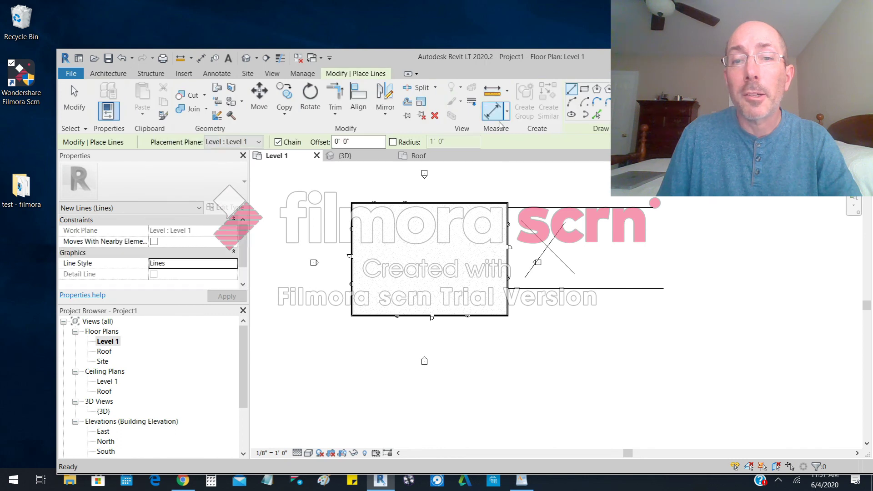
click(584, 89)
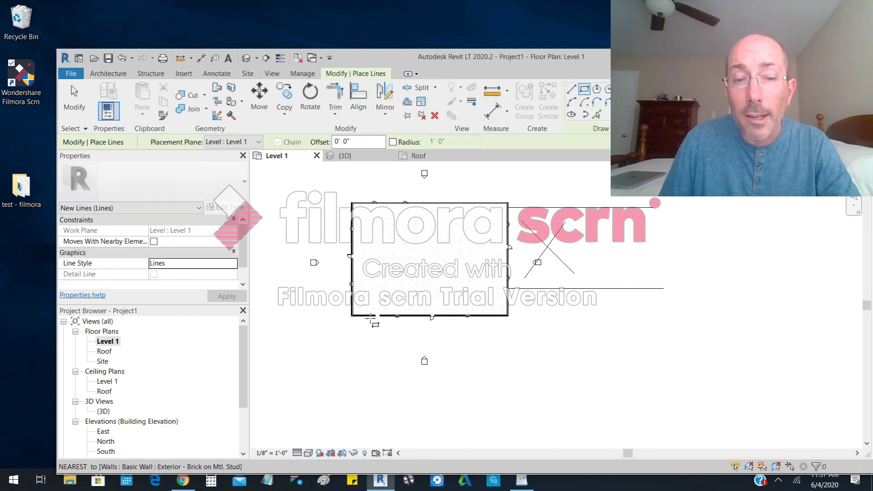
click(370, 316)
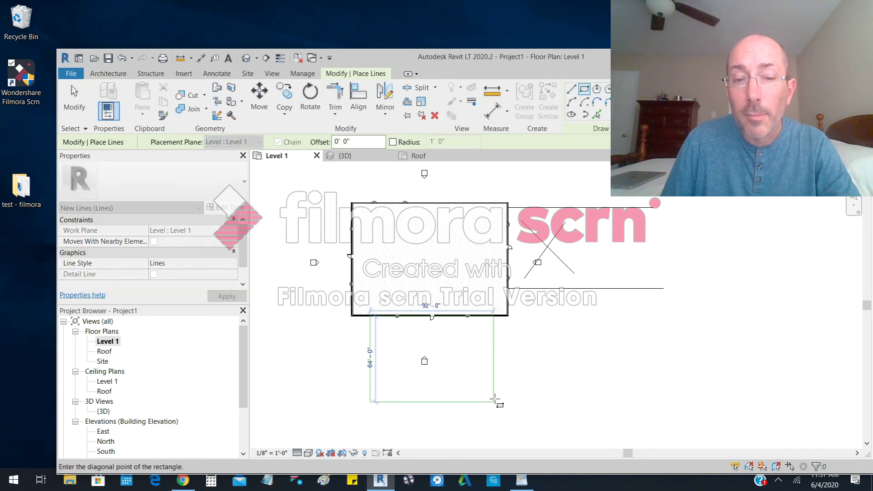
click(494, 399)
scroll(503, 386, up, 3)
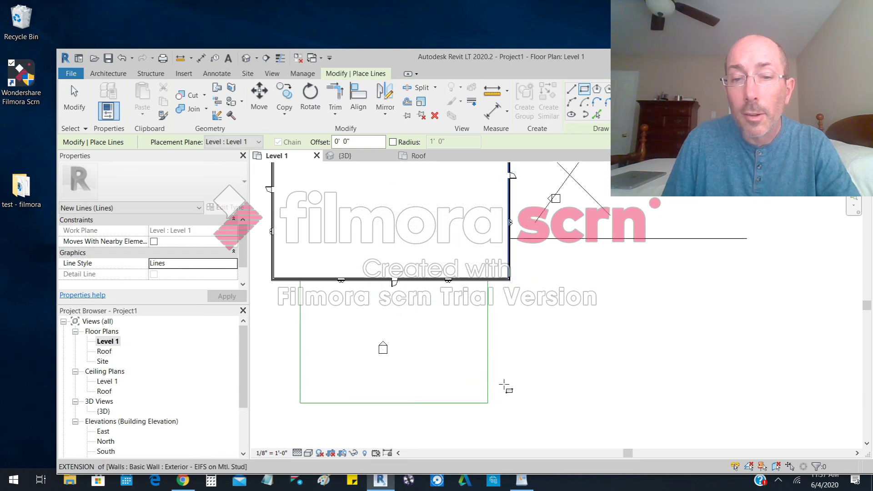
scroll(527, 291, down, 3)
middle_drag(353, 306, 373, 352)
key(Escape)
key(Escape)
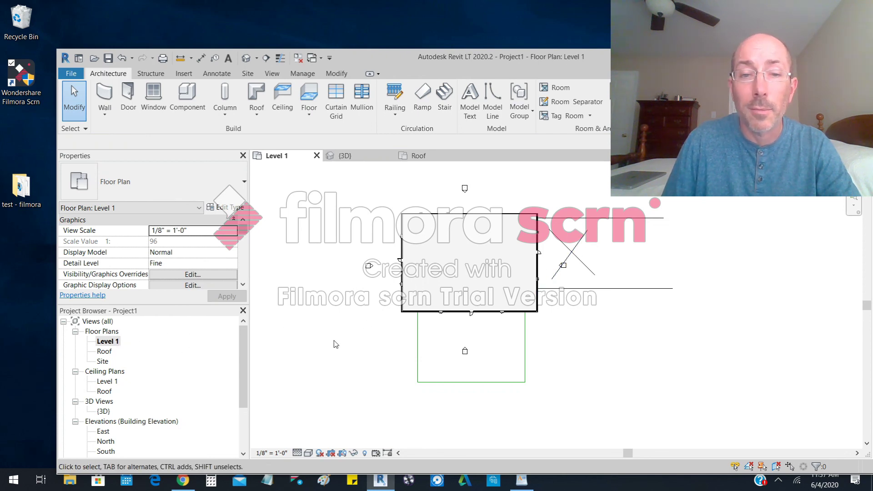
- Open the {3D} view and examine the building's surroundings for the model line rectangle and the detail lines
mouse_move(244, 340)
mouse_down()
mouse_move(242, 382)
mouse_move(243, 335)
mouse_up()
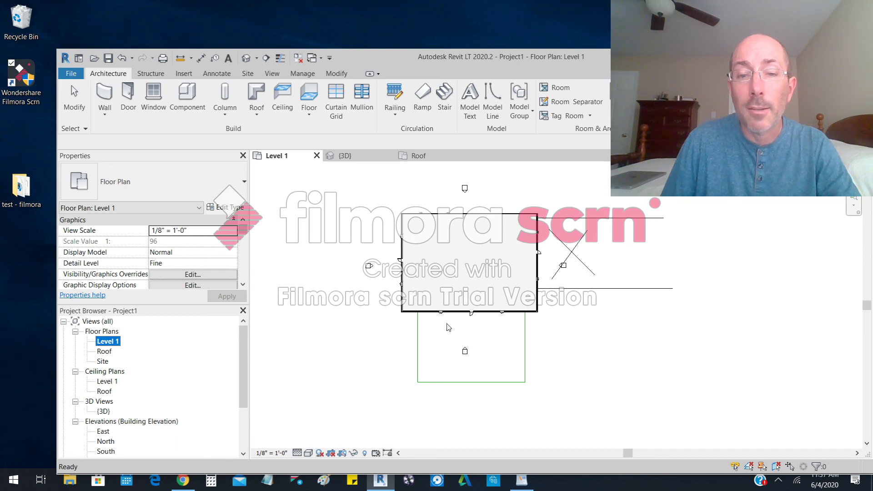
drag(244, 339, 241, 376)
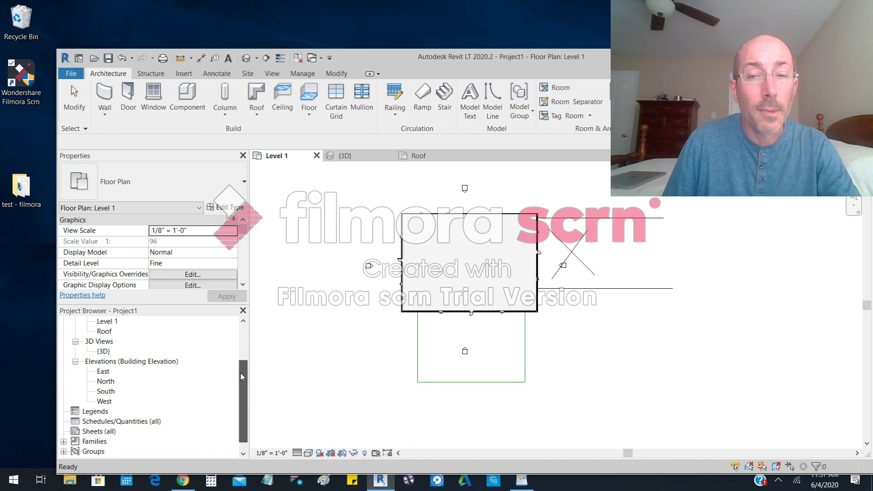
double_click(103, 351)
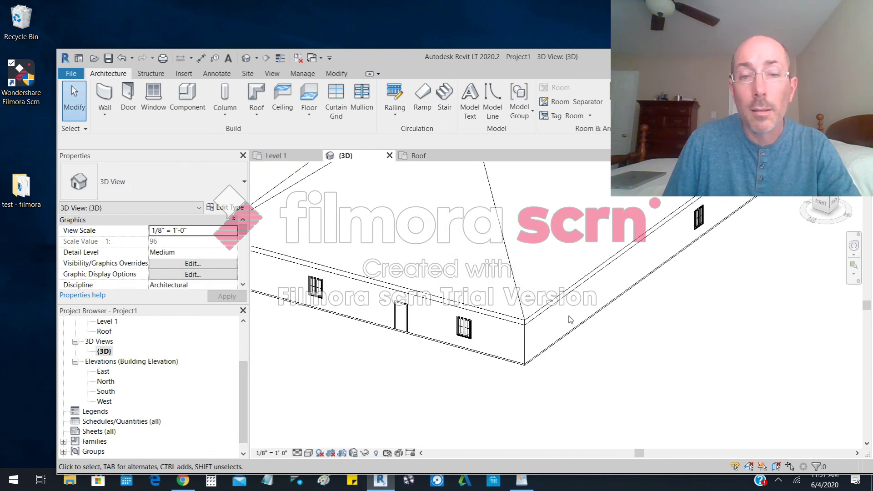
scroll(431, 307, down, 5)
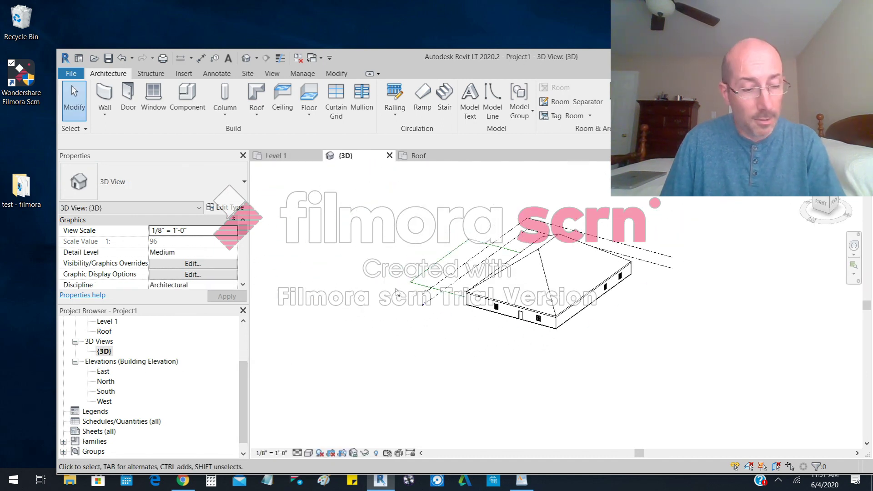
shift+middle_drag(396, 286, 610, 332)
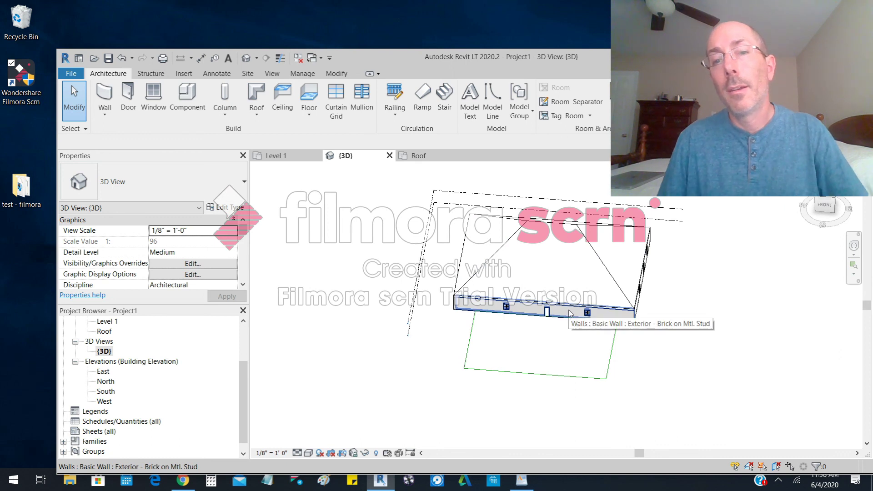
drag(615, 61, 573, 34)
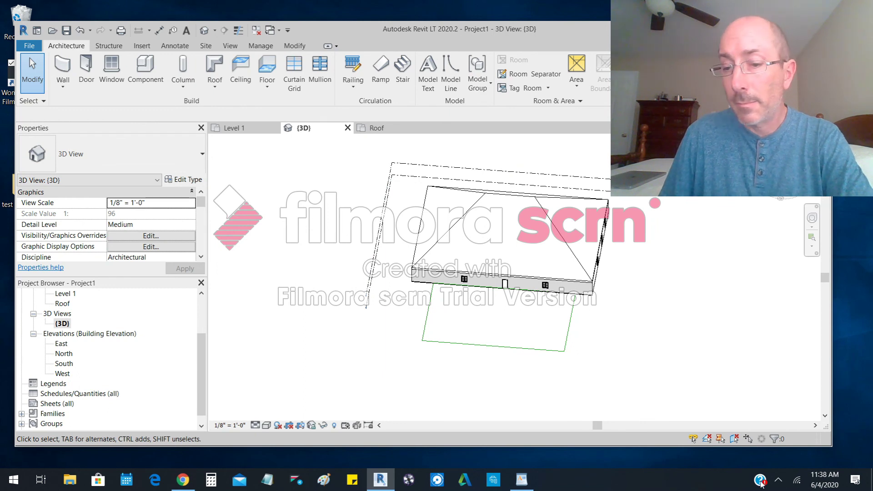
click(779, 480)
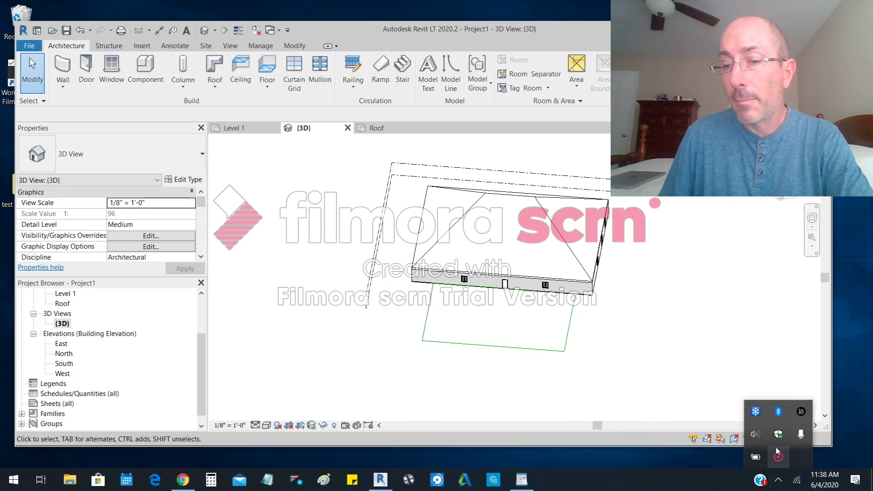
right_click(780, 458)
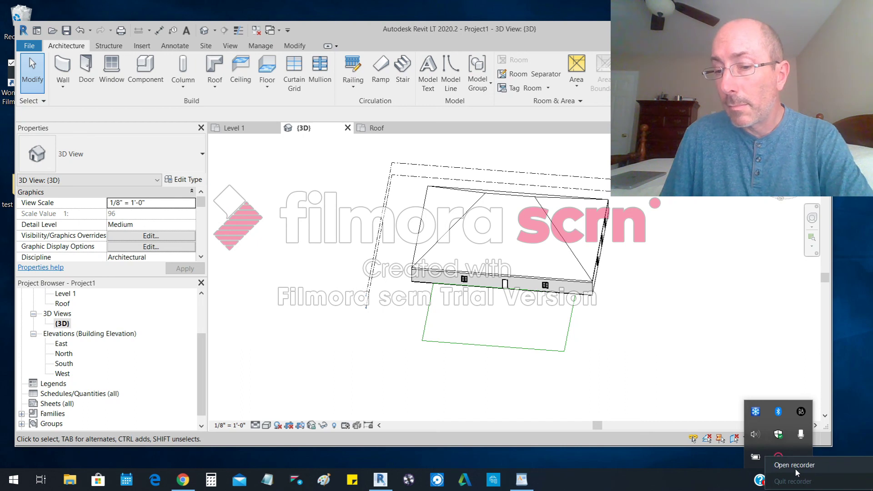